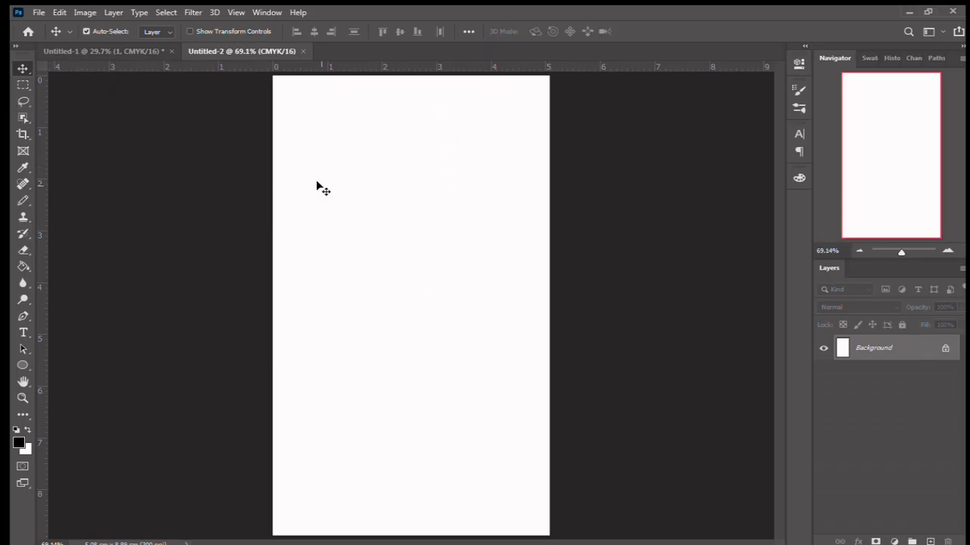
Step: Add a vertical centre guide to Untitled-2 and unlock the Background as Layer 0
left_click(23, 135)
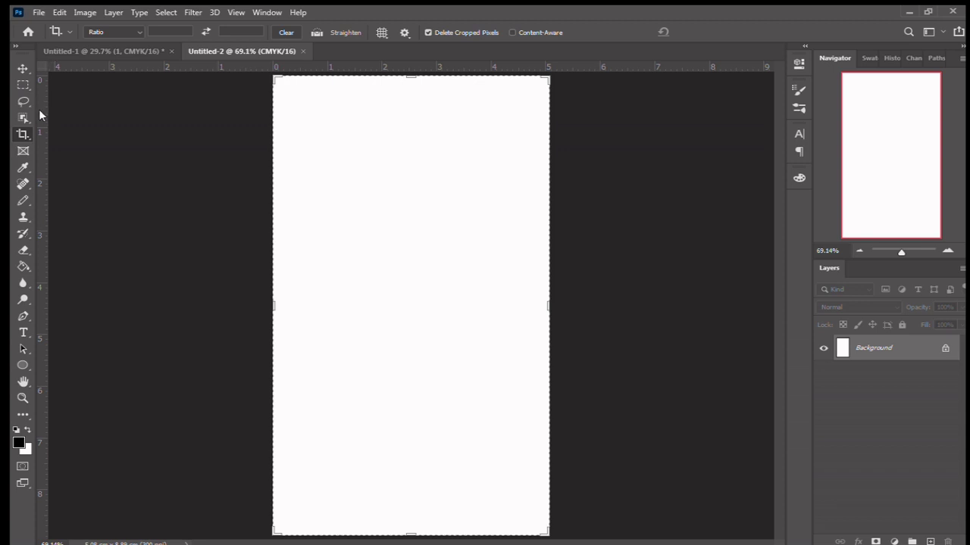
left_click_drag(39, 104, 412, 149)
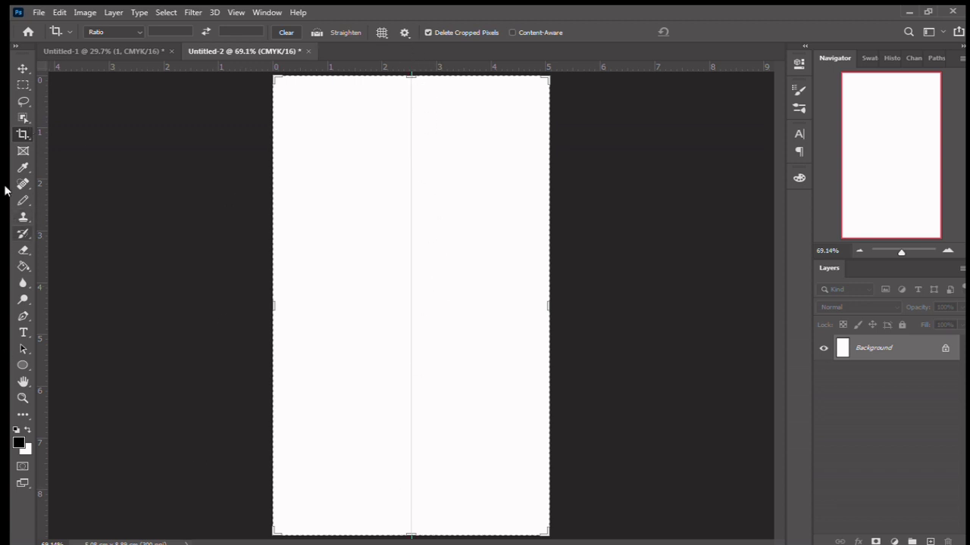
left_click(18, 70)
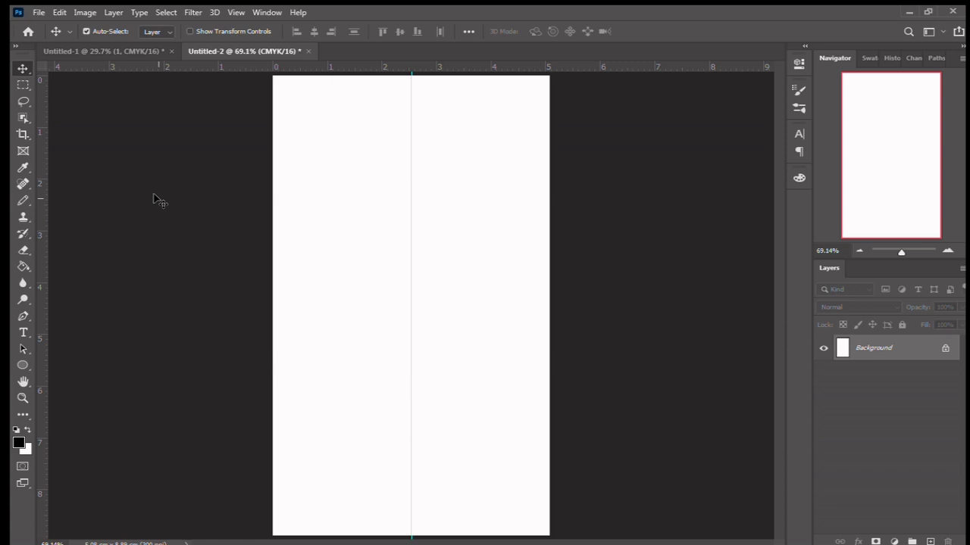
left_click(945, 349)
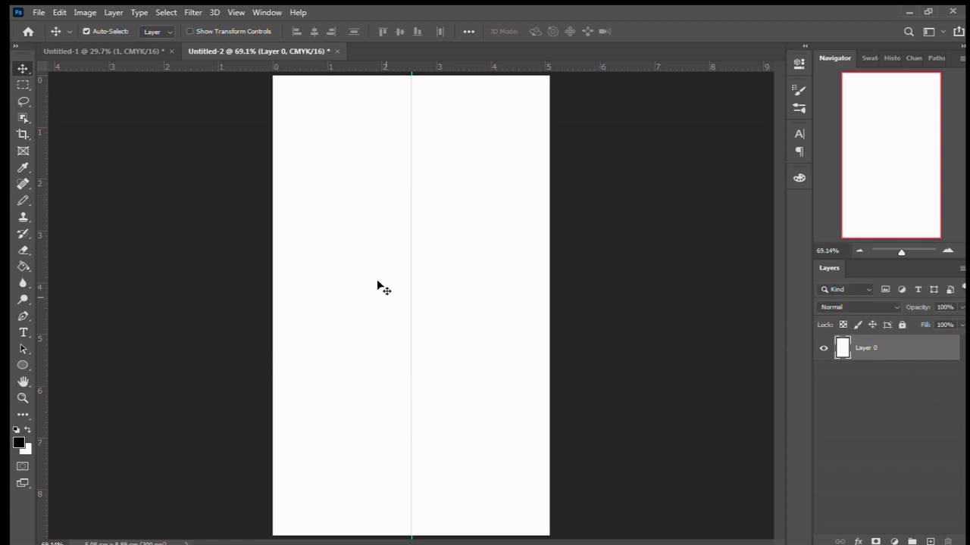
Step: Drag the black seamless-pattern drip layer from Untitled-1 onto the top of Untitled-2
left_click(107, 51)
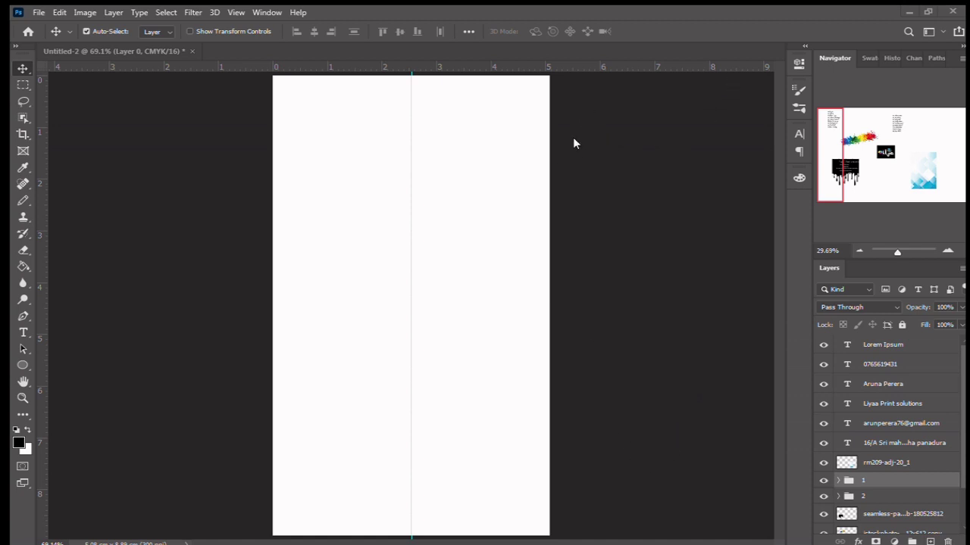
mouse_move(676, 389)
left_mouse_down()
mouse_move(436, 220)
mouse_move(425, 176)
left_mouse_up()
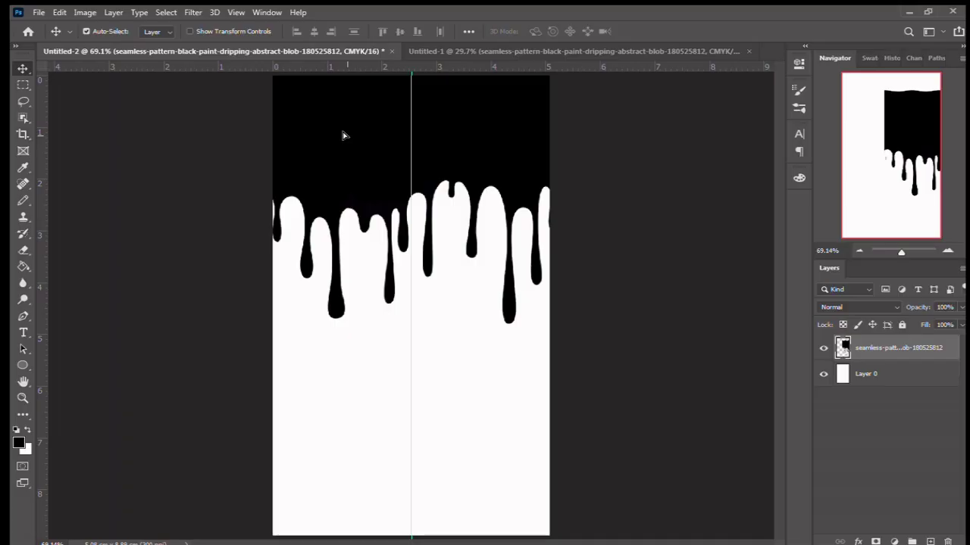
left_click(466, 48)
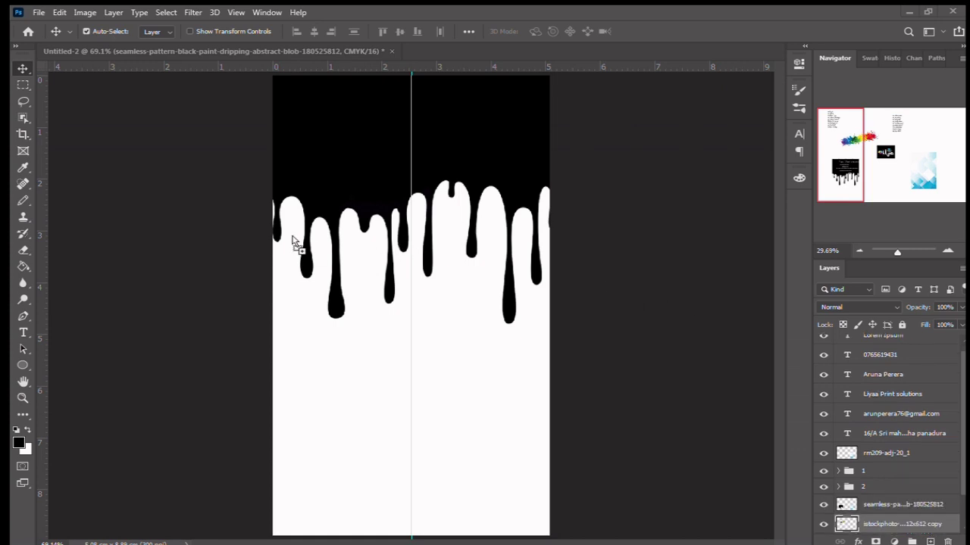
Step: Copy the istockphoto rainbow splash layer into Untitled-2 and move it slightly left
left_click_drag(701, 292, 315, 250)
left_click_drag(663, 84, 642, 49)
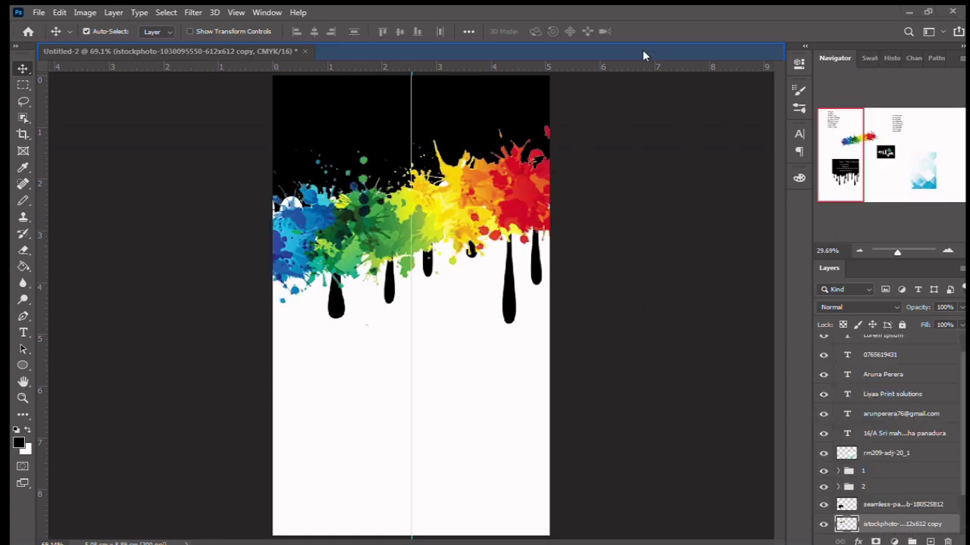
left_click(171, 51)
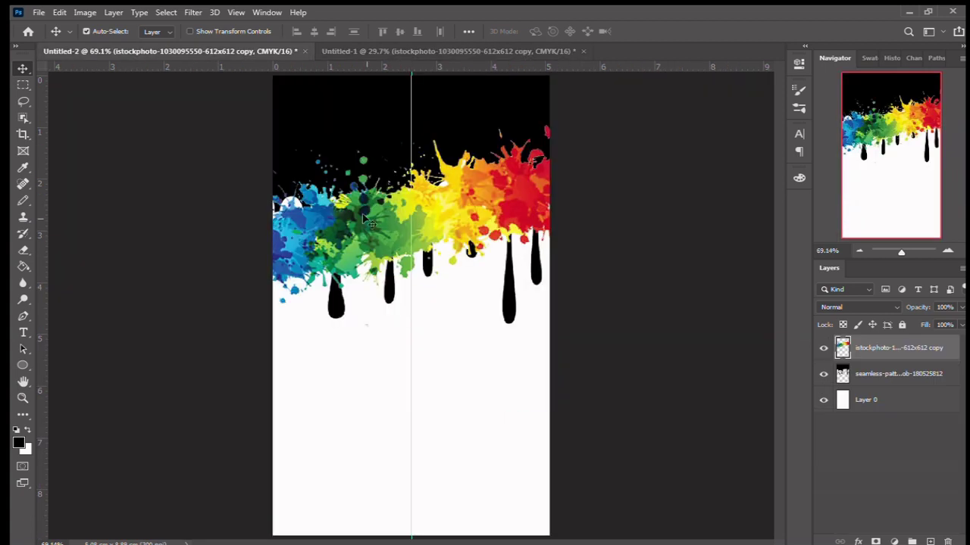
left_click_drag(432, 217, 411, 225)
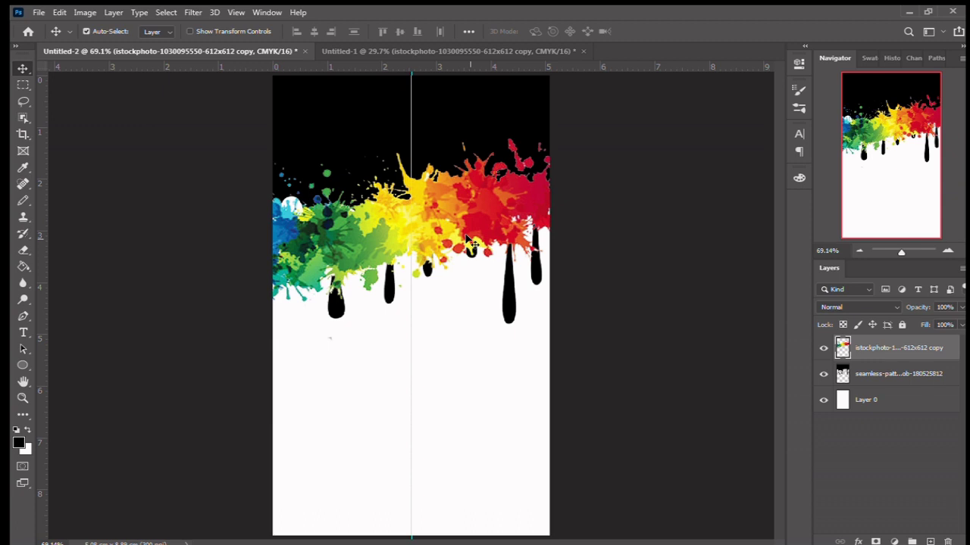
Step: Scale the rainbow splash to 75.7% and place it over the upper-left drips
key("ctrl")
key("ctrl+t")
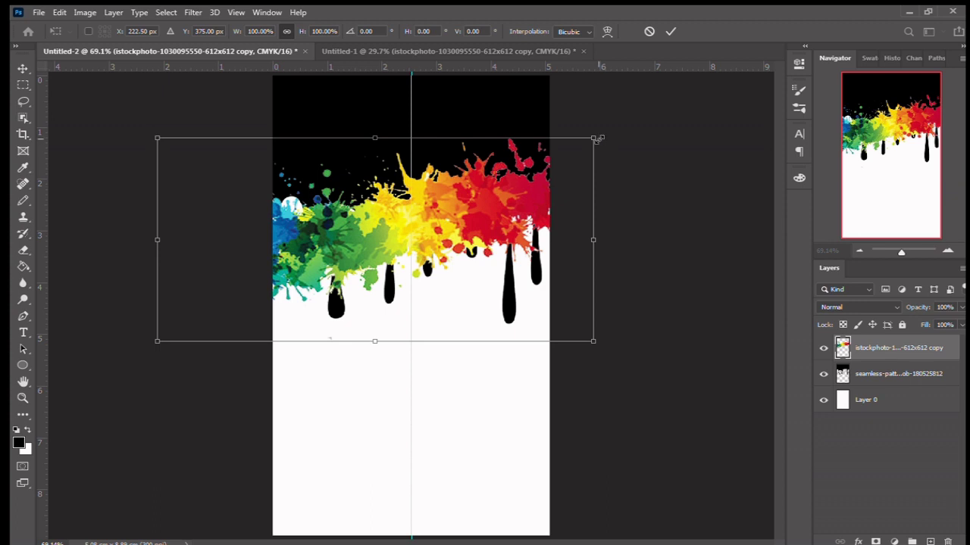
left_click_drag(595, 139, 505, 186)
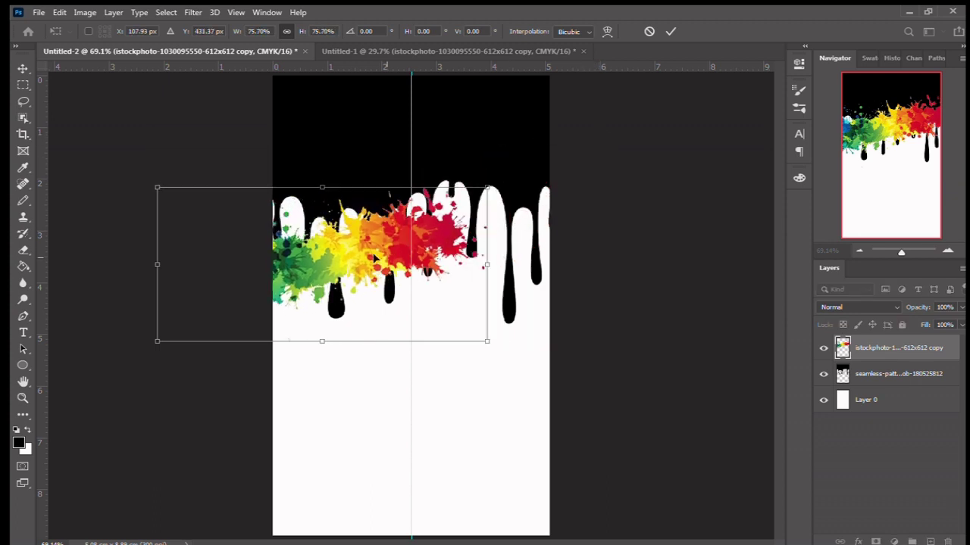
left_click_drag(353, 251, 364, 215)
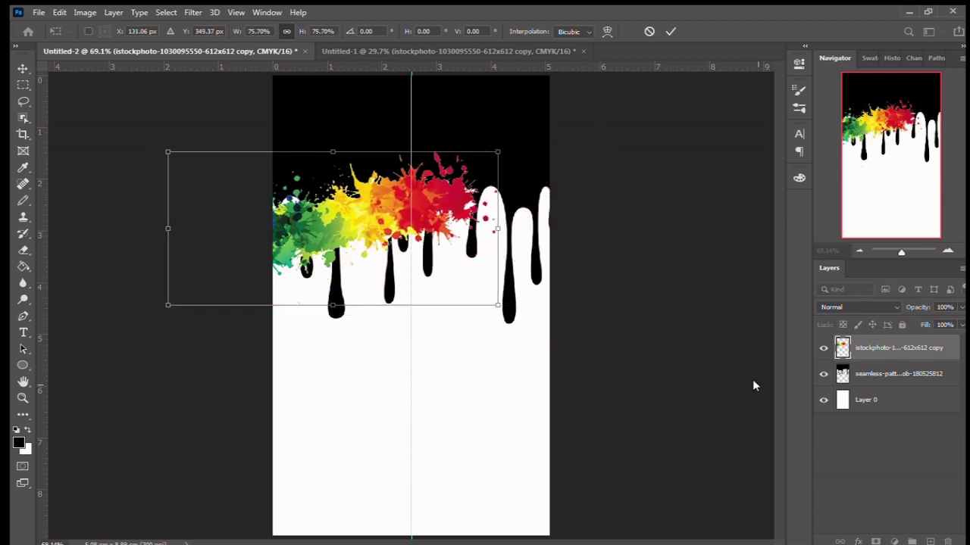
key("Return")
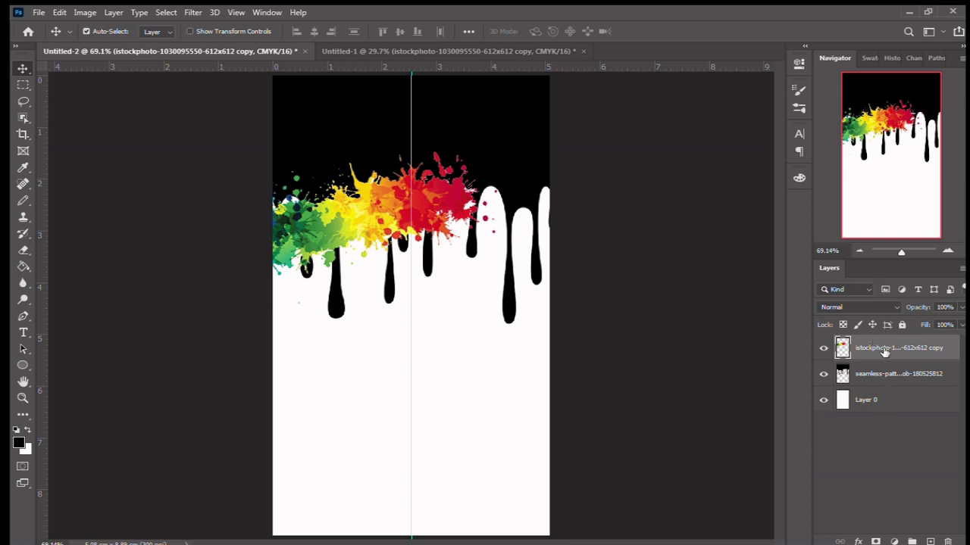
Step: Move the black drip layer above the rainbow splash and shift the splash slightly
left_click(883, 373)
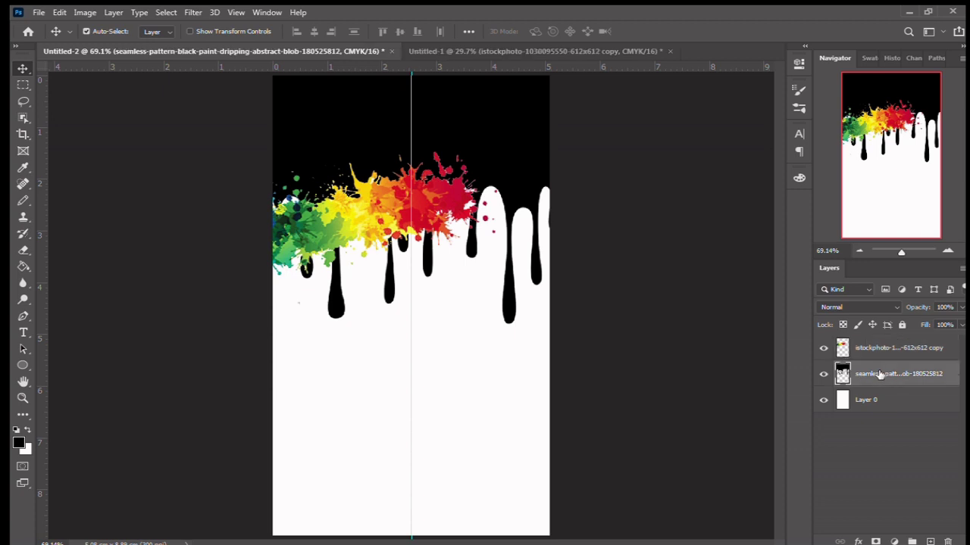
left_click_drag(876, 375, 883, 341)
left_click(355, 239)
left_click_drag(354, 239, 342, 231)
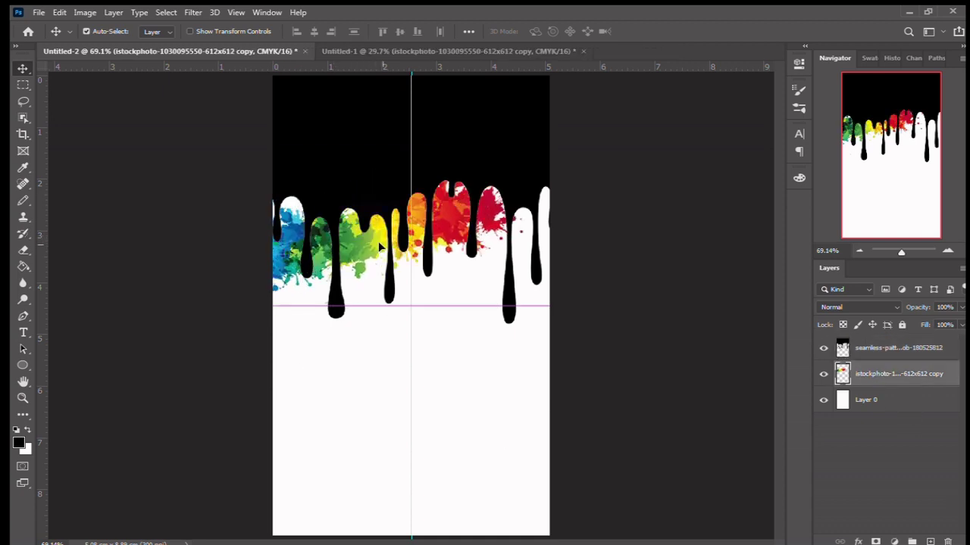
Step: Enlarge the rainbow splash to about 112.57% and shift it left
key("ctrl+t")
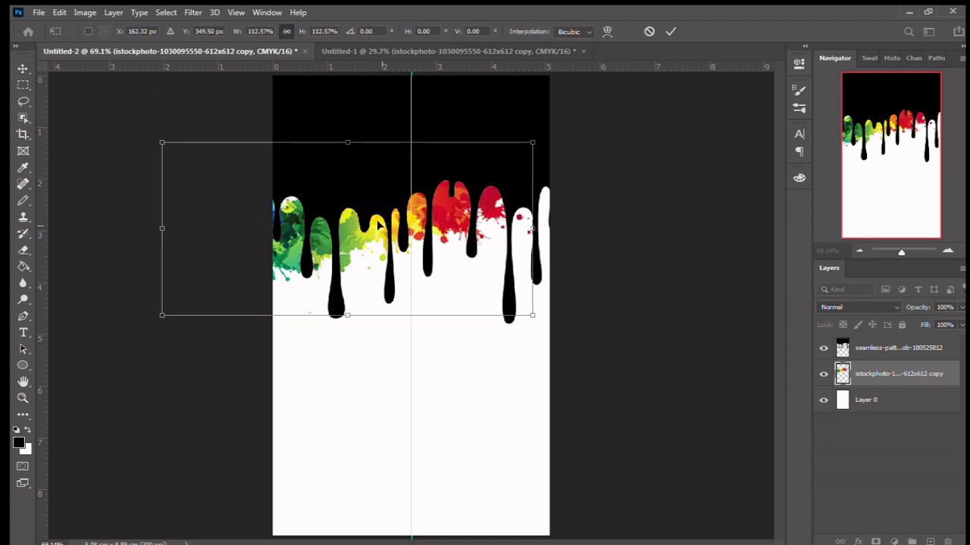
left_click_drag(499, 231, 529, 227)
left_click_drag(371, 220, 347, 221)
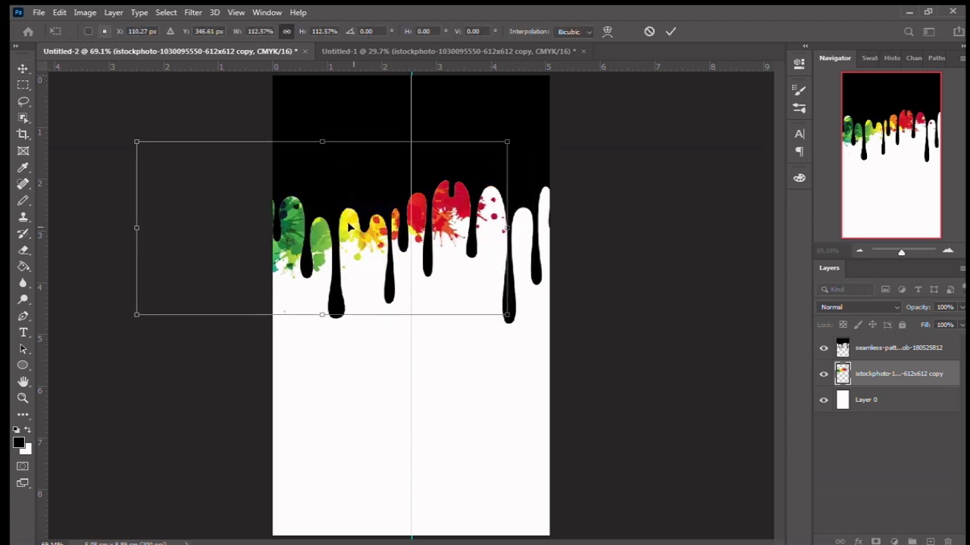
key("Return")
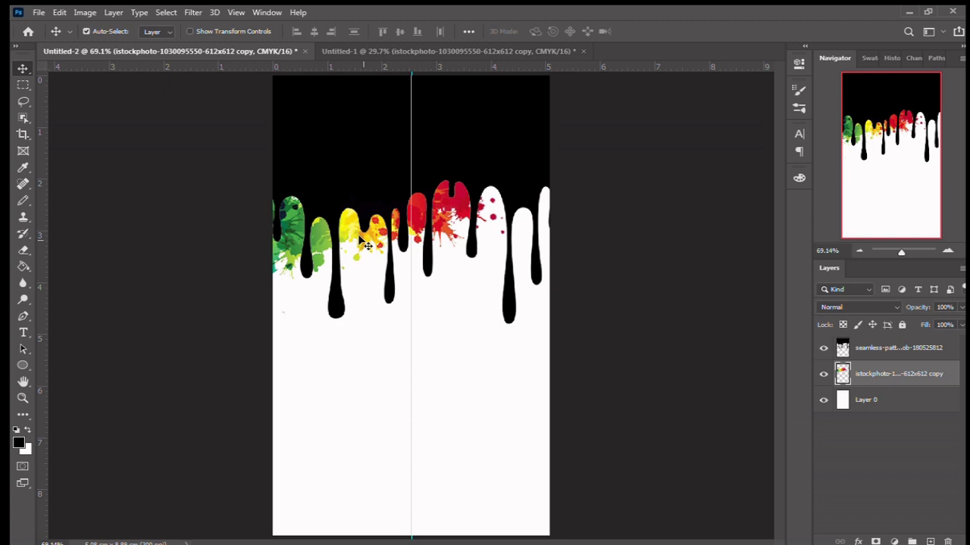
Step: Duplicate the rainbow splash layer and flip the copy horizontally
key("ctrl+j")
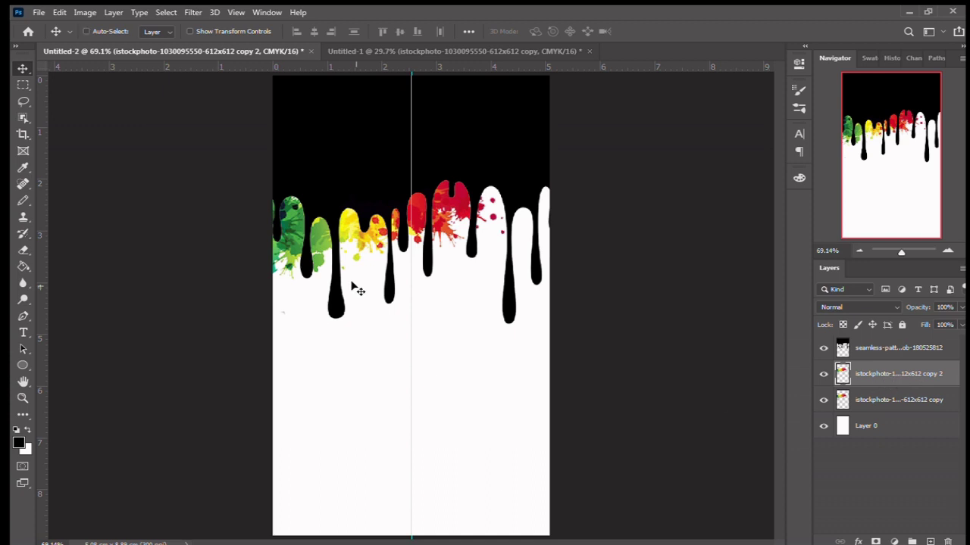
key("ctrl+t")
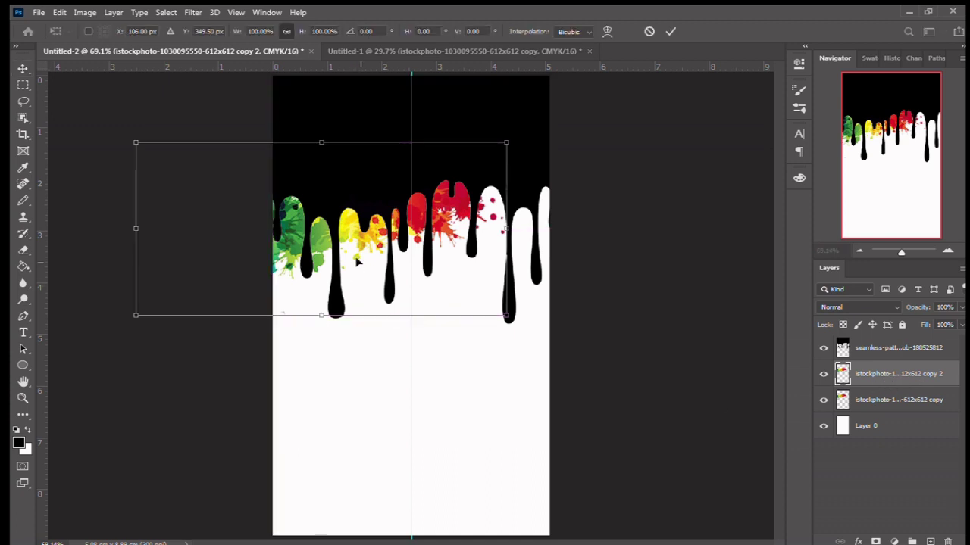
left_click(23, 68)
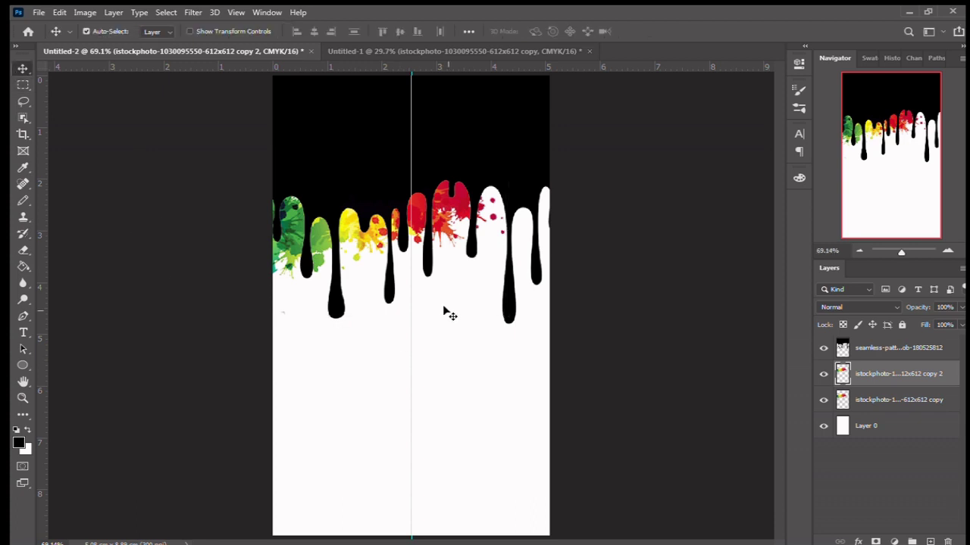
key("ctrl+t")
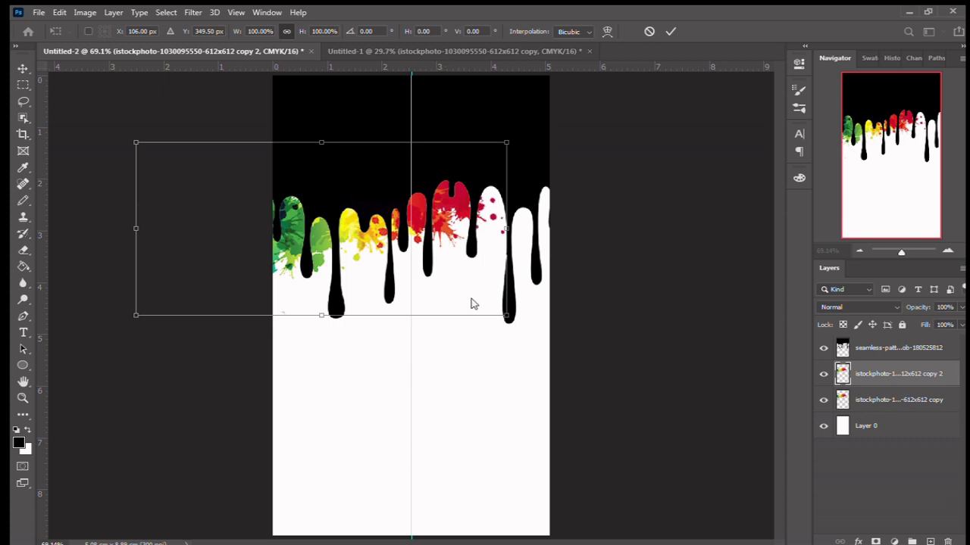
right_click(496, 427)
left_click(500, 427)
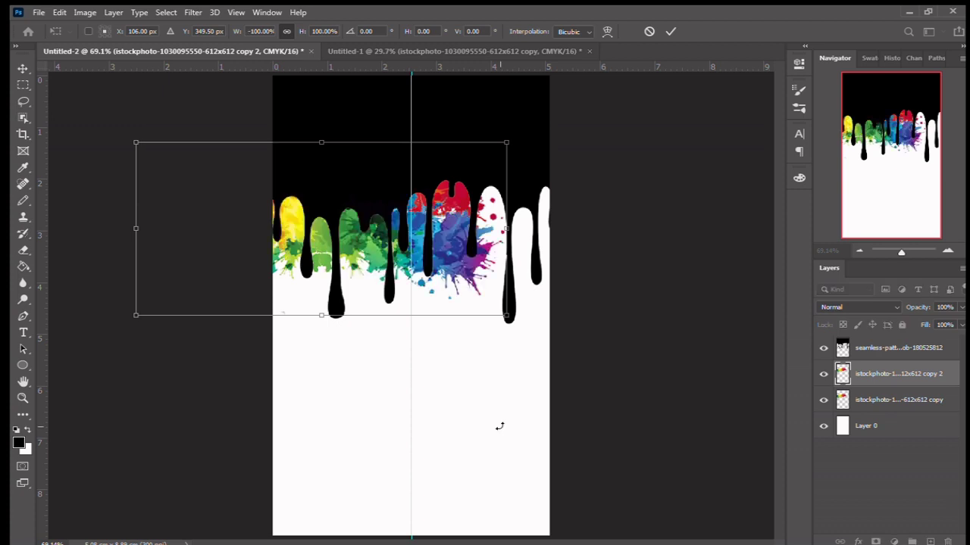
Step: Move the flipped splash copy right and rotate it over the right drips
left_click_drag(453, 255, 684, 251)
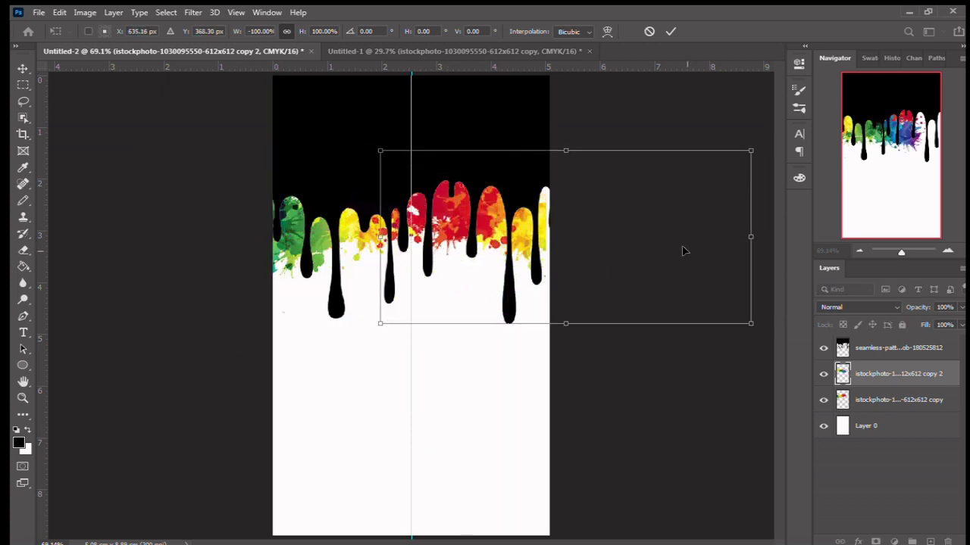
left_click_drag(760, 334, 742, 346)
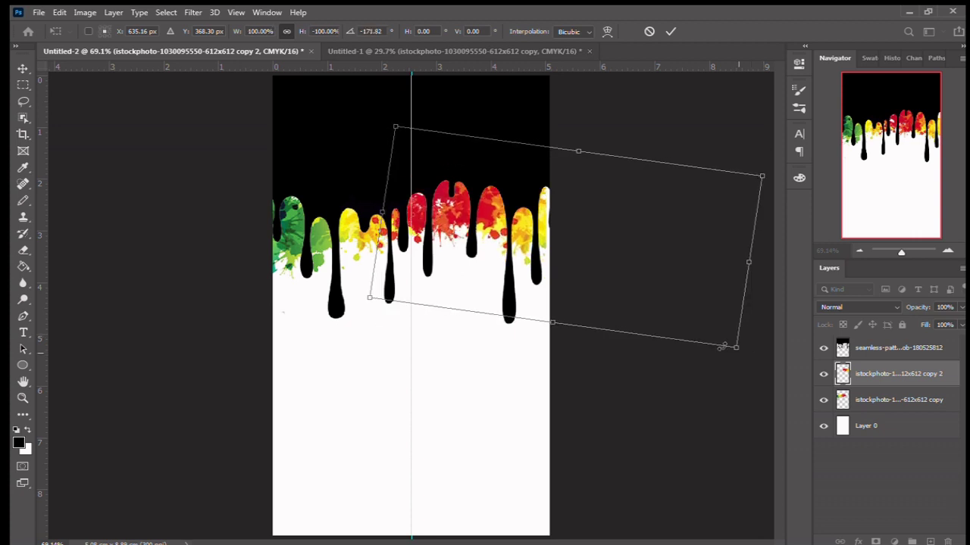
mouse_move(586, 246)
left_mouse_down()
mouse_move(525, 264)
mouse_move(514, 240)
left_mouse_up()
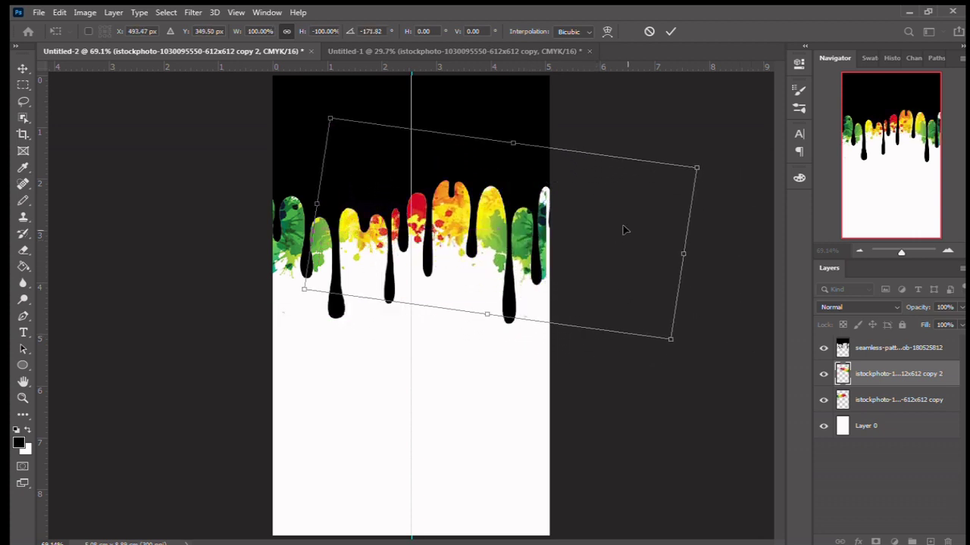
left_click_drag(701, 248, 643, 244)
mouse_move(472, 225)
left_mouse_down()
mouse_move(487, 219)
mouse_move(449, 227)
left_mouse_up()
key("Return")
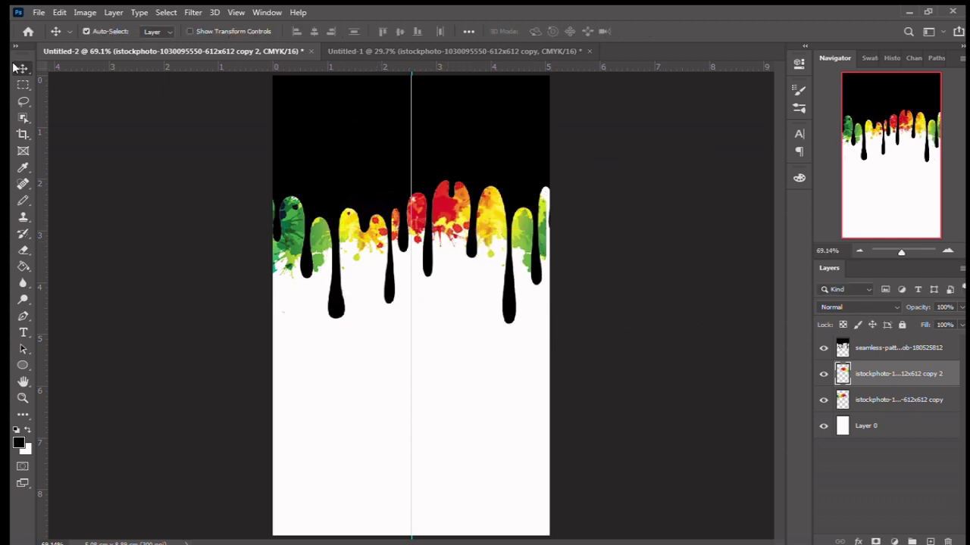
Step: Nudge the black drip artwork slightly right and down
left_click_drag(312, 124, 317, 124)
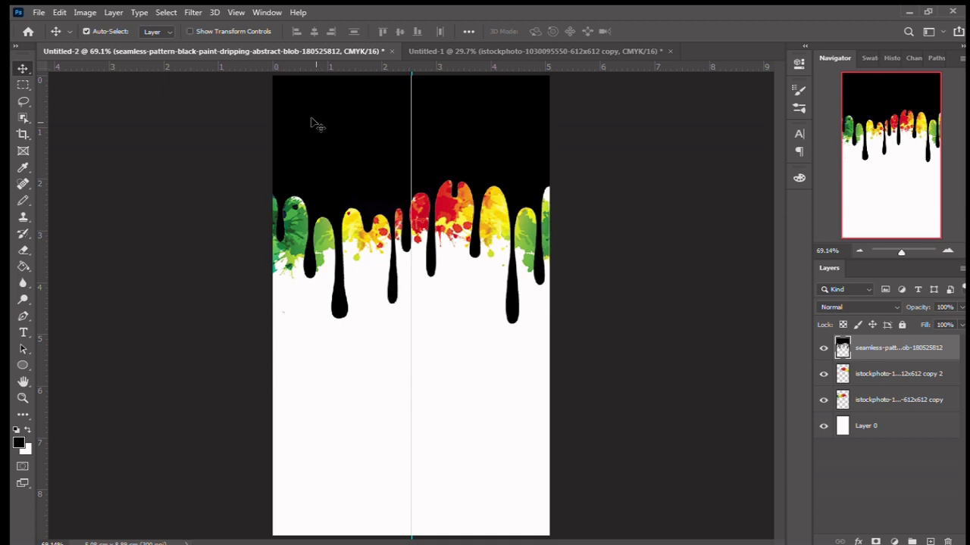
key("Right")
key("Right")
key("Down")
key("Down")
key("Down")
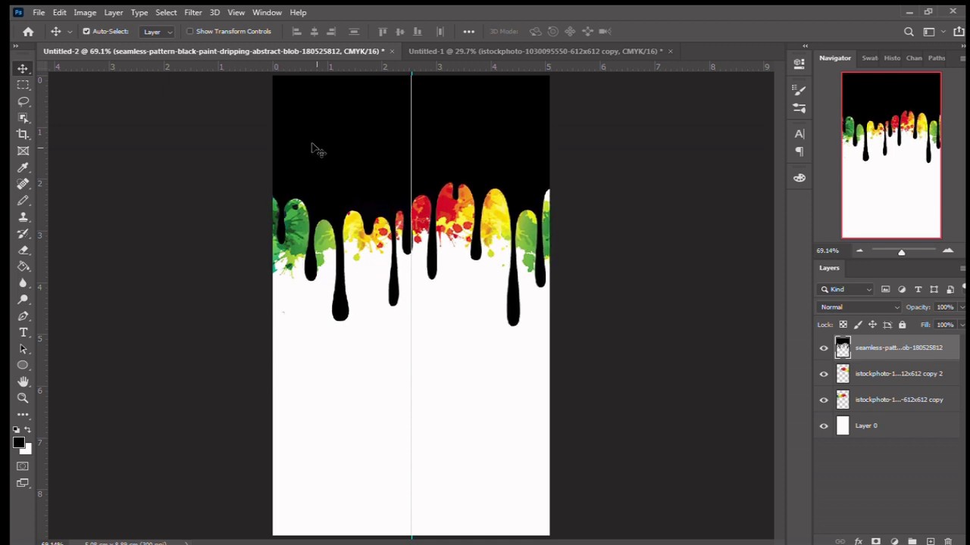
Step: Rotate the second splash copy to -13.75° and shift it slightly up and left
left_click(457, 218)
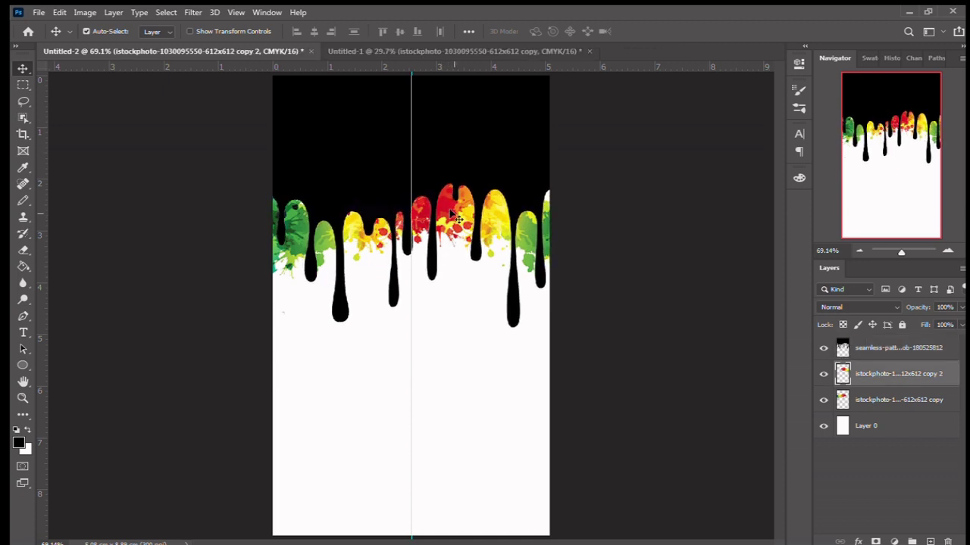
key("ctrl+t")
left_click_drag(531, 109, 501, 109)
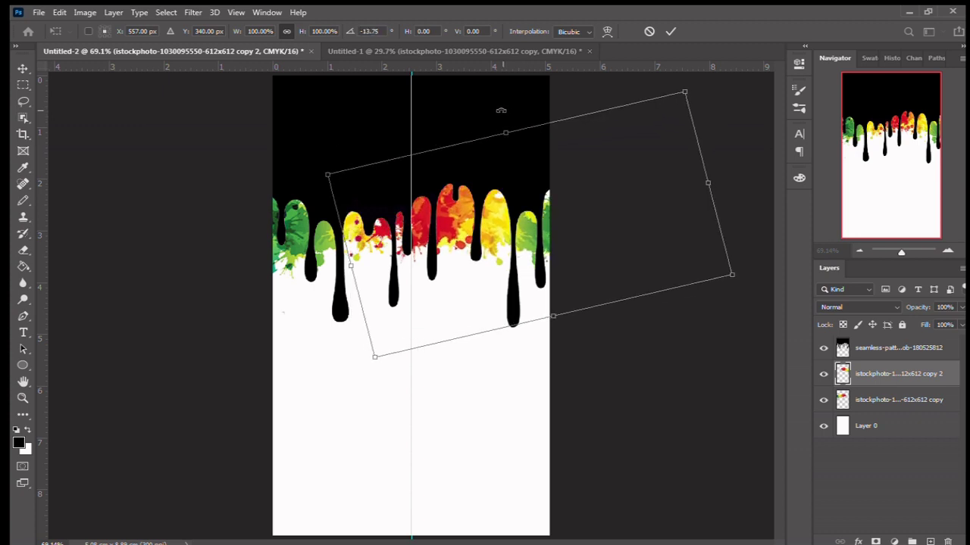
left_click_drag(488, 237, 482, 225)
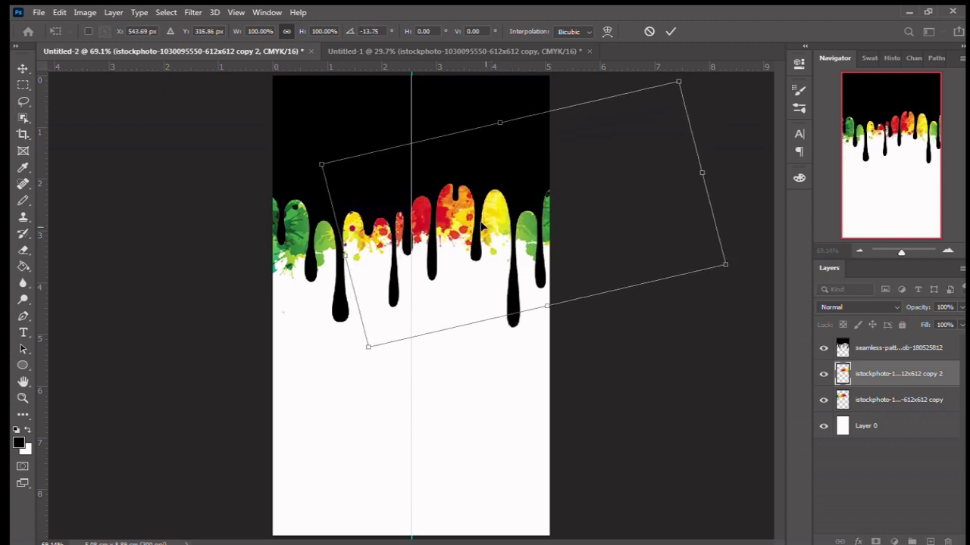
key("Return")
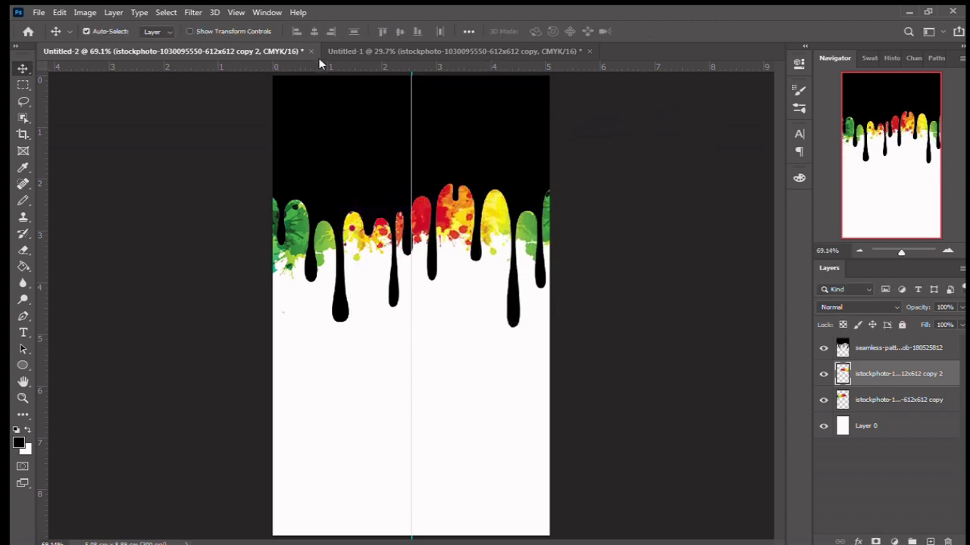
left_click(364, 51)
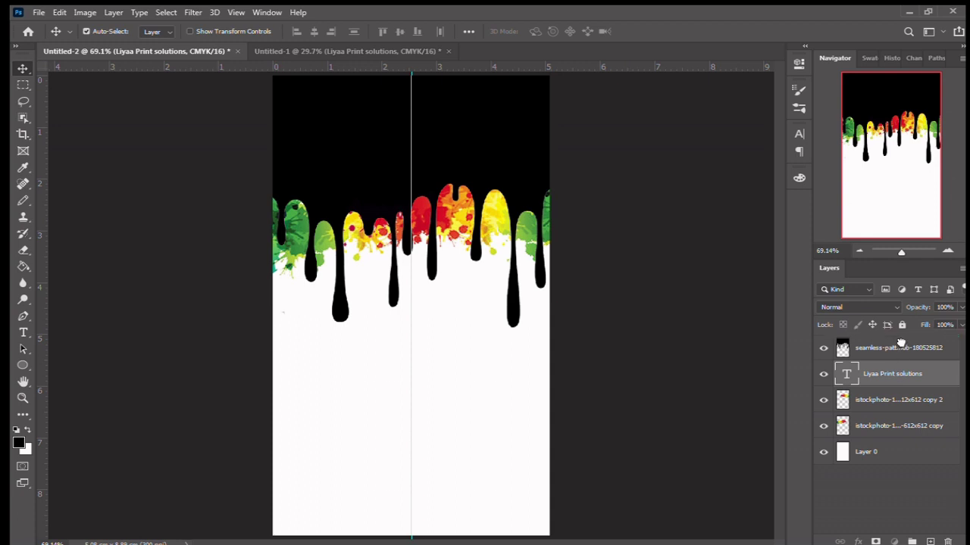
Step: Copy the Liyaa Print solutions title into the flyer, centred and raised in the black band
left_click_drag(158, 52, 900, 362)
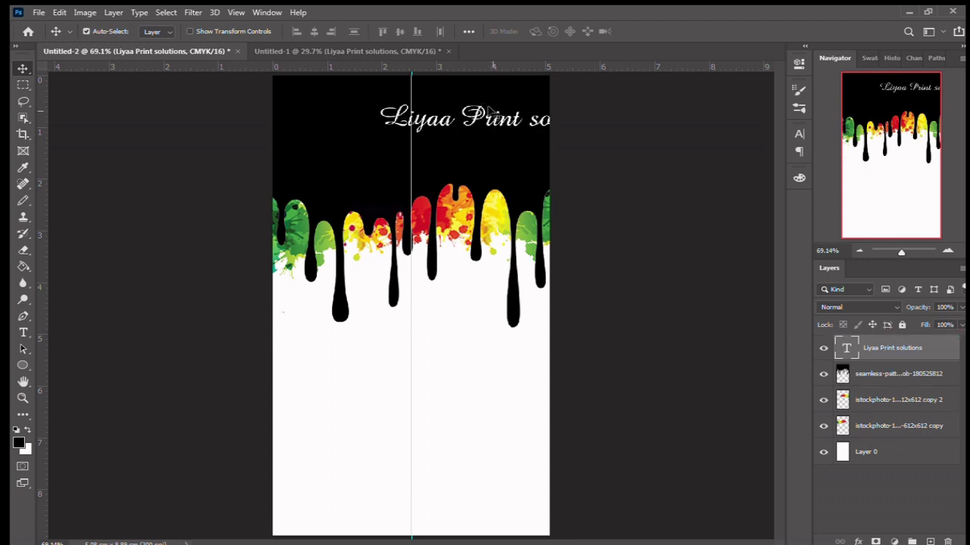
left_click_drag(488, 111, 385, 143)
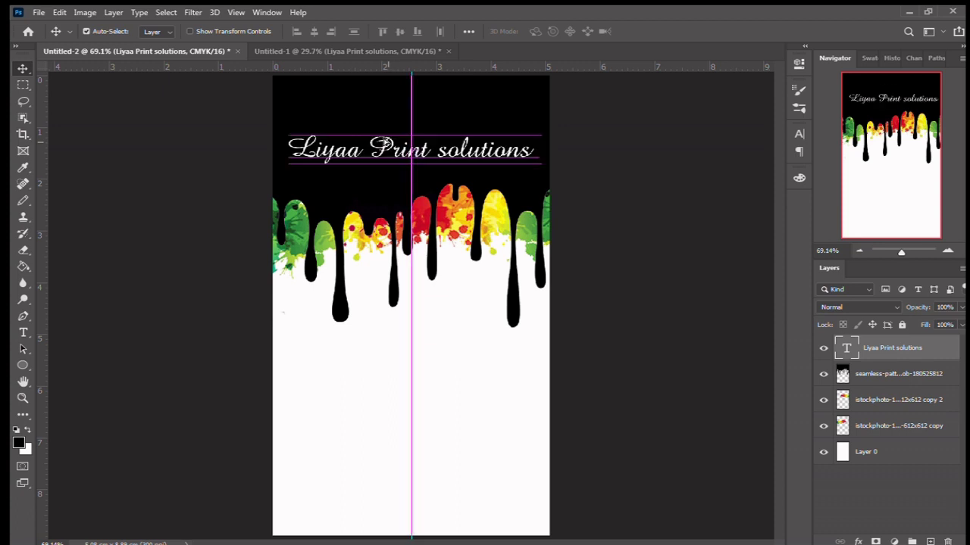
left_click_drag(385, 142, 386, 142)
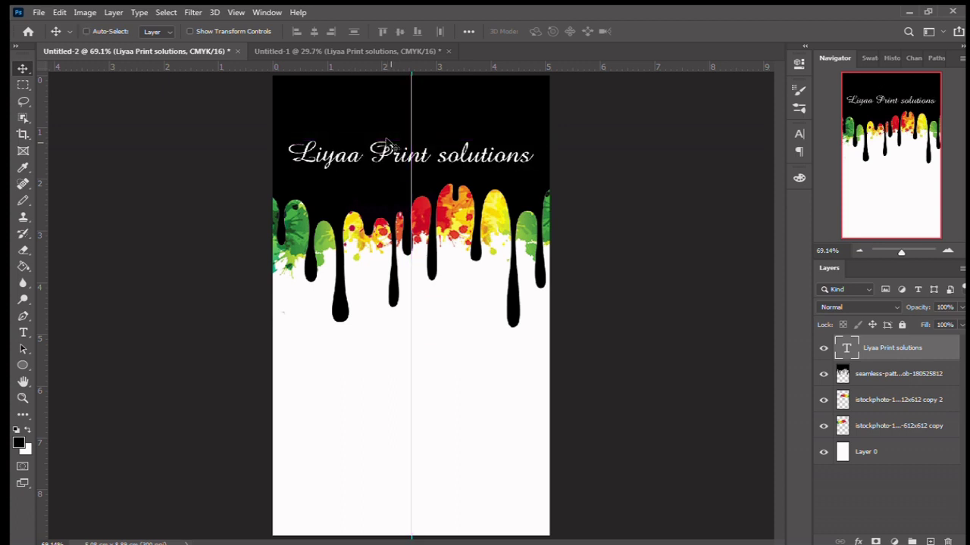
key("ctrl+t")
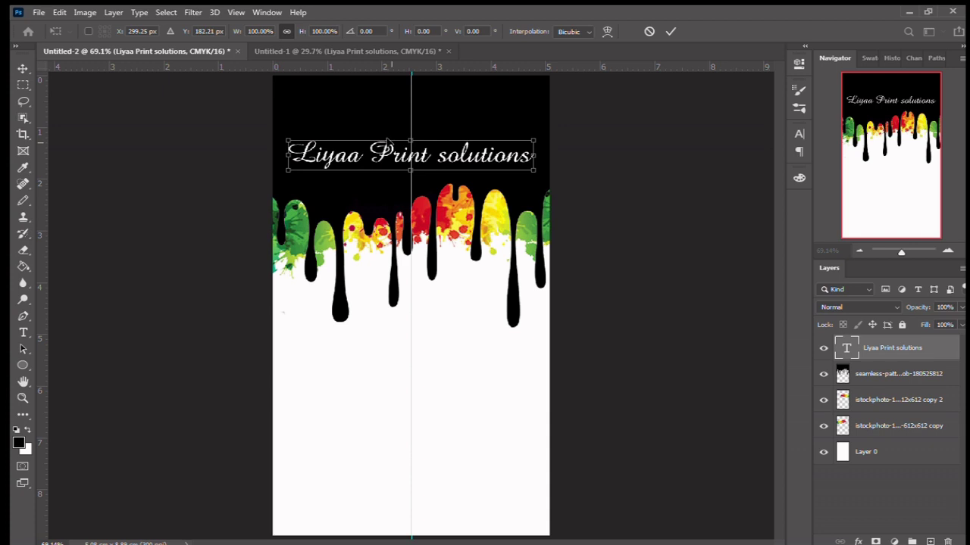
left_click_drag(383, 147, 381, 149)
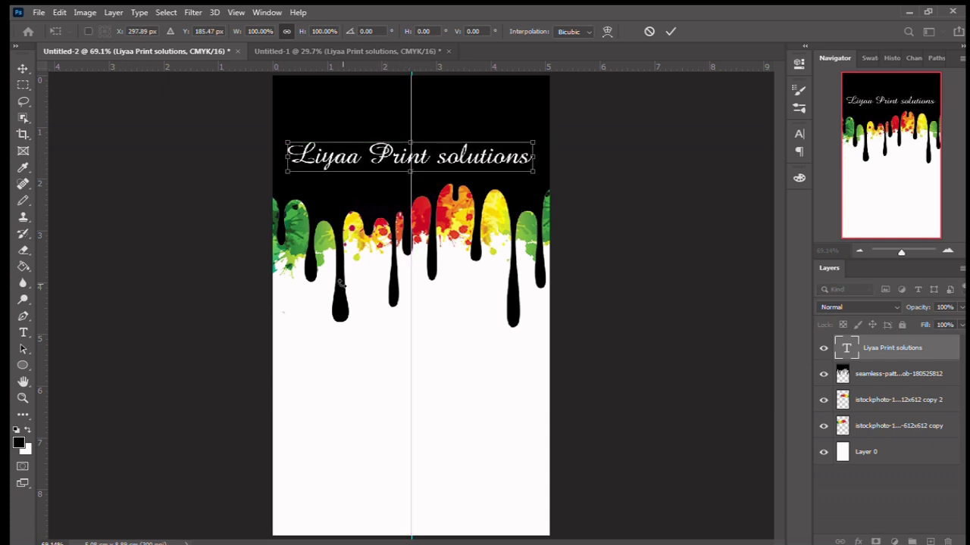
left_click_drag(399, 151, 401, 134)
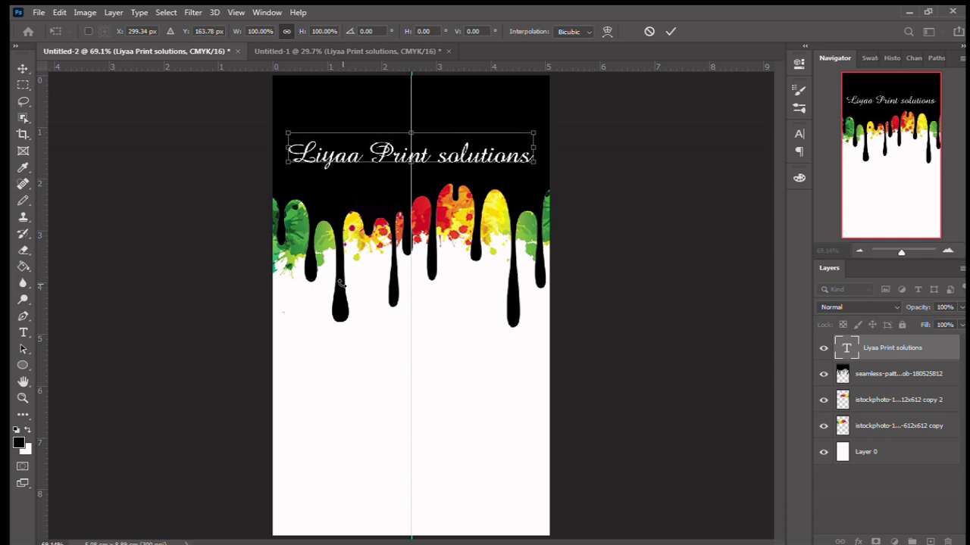
key("Up")
key("Up")
key("Up")
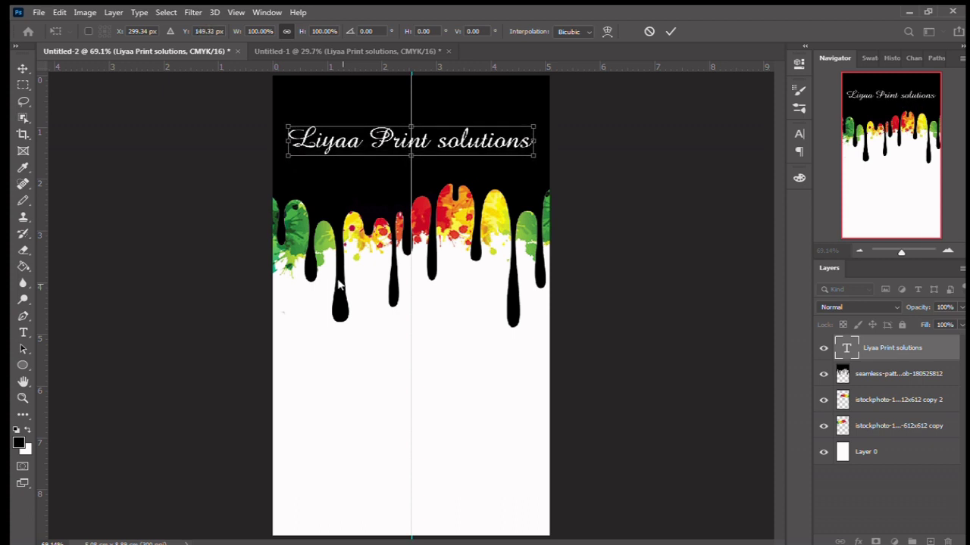
key("Return")
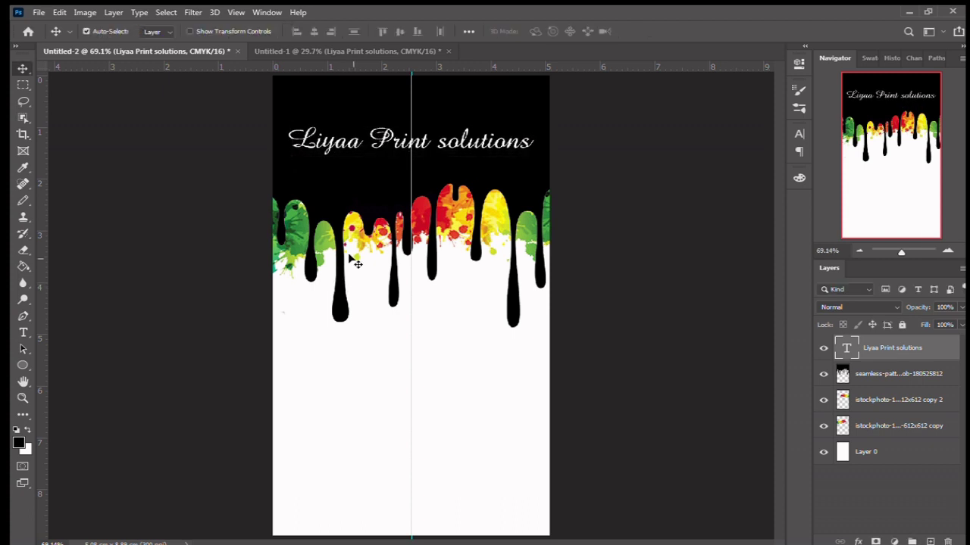
Step: Copy the Logo black layer into the flyer and scale it to 33.93% above the title
left_click(343, 51)
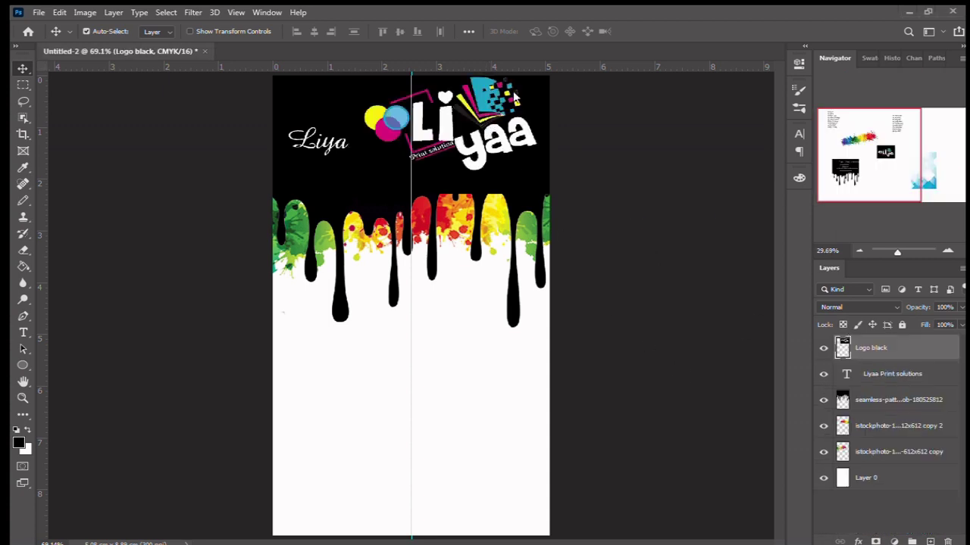
mouse_move(481, 120)
left_mouse_down()
mouse_move(181, 38)
mouse_move(417, 115)
left_mouse_up()
key("ctrl+t")
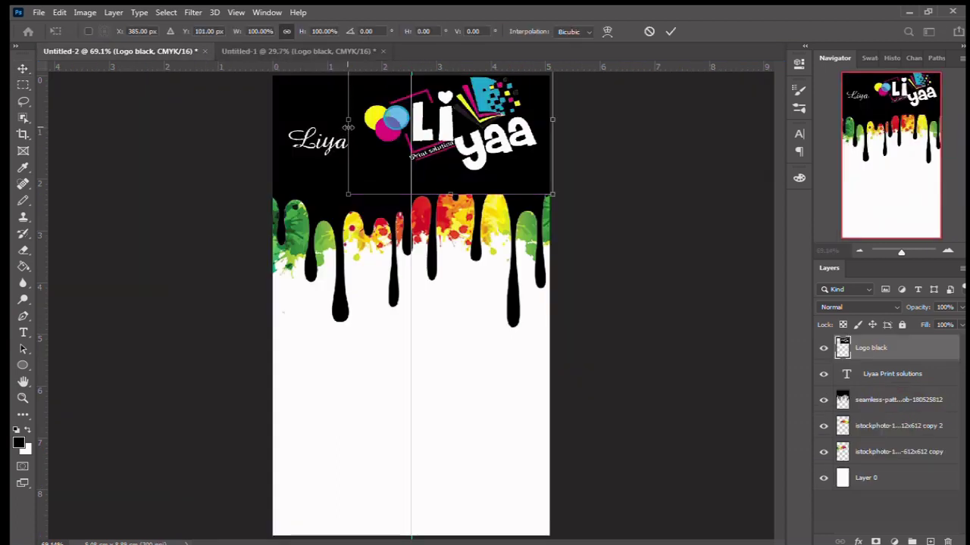
mouse_move(347, 127)
left_mouse_down()
mouse_move(483, 119)
mouse_move(410, 110)
left_mouse_up()
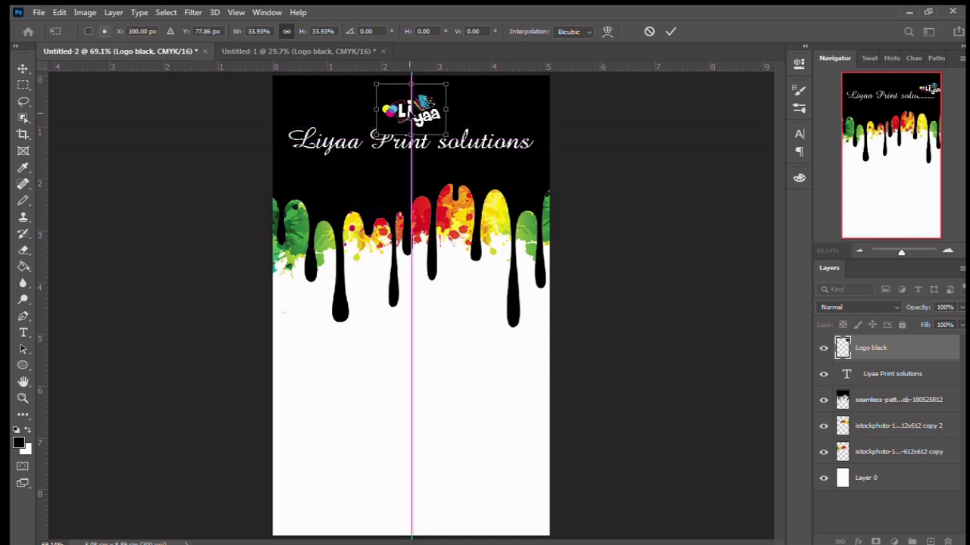
key("Return")
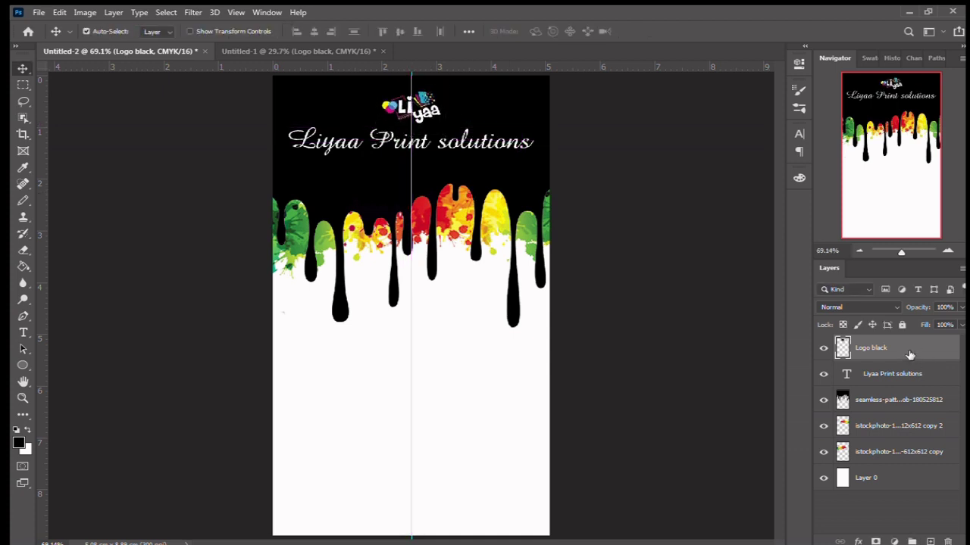
Step: Place the logo layer beneath the title layer and nudge the logo and title upward
left_click_drag(909, 355, 909, 390)
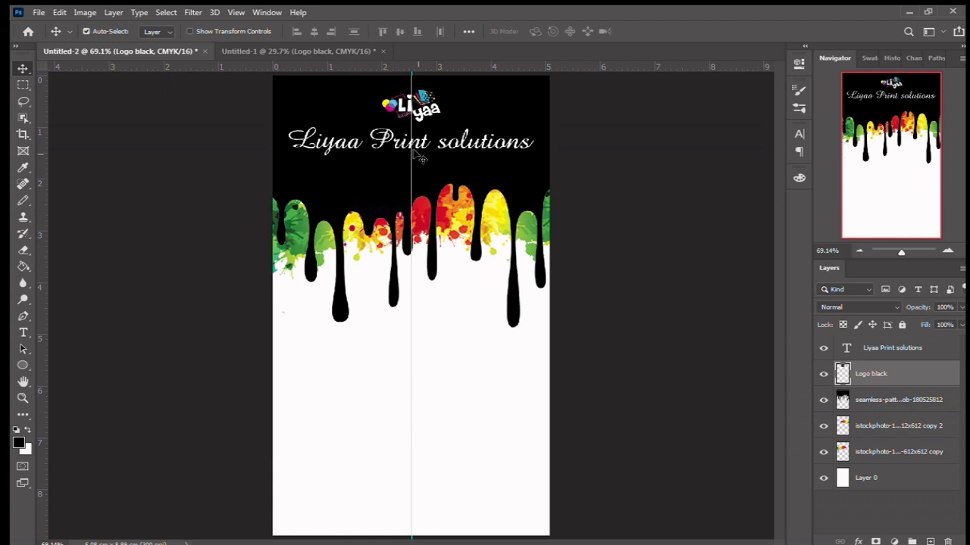
key("Up")
key("Up")
key("Up")
key("Up")
key("Up")
key("Up")
key("Up")
key("Up")
key("Up")
key("Up")
key("Up")
key("Up")
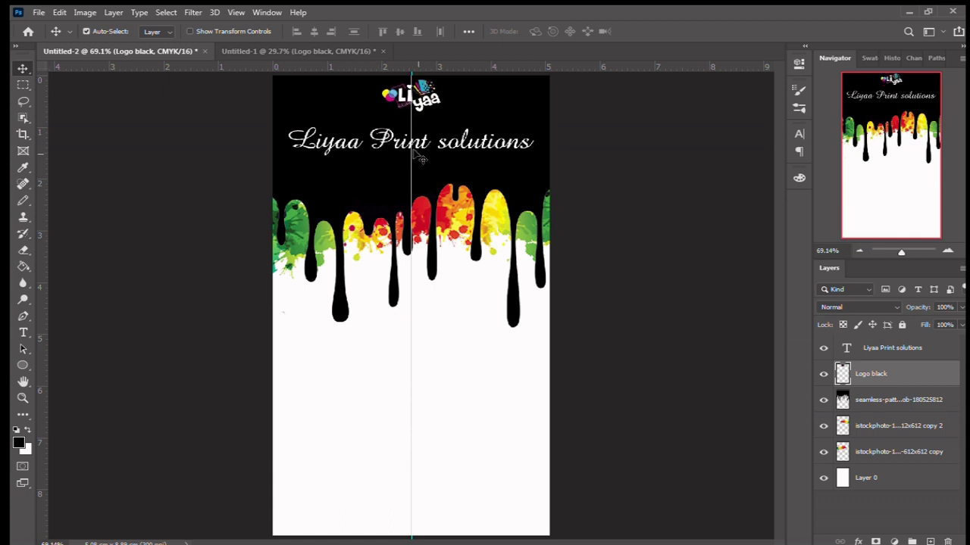
left_click(420, 148)
key("Up")
key("Up")
key("Up")
key("Up")
key("Up")
key("Up")
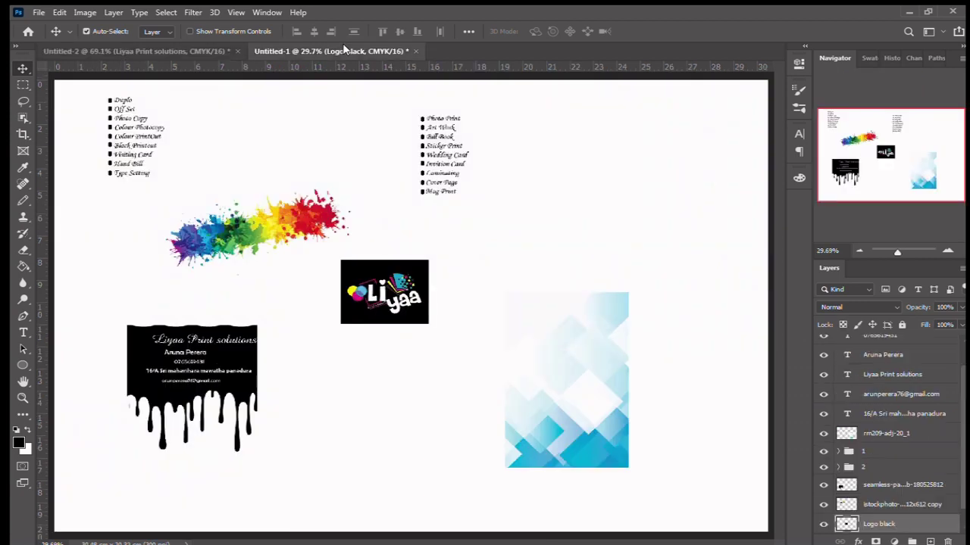
left_click_drag(346, 48, 468, 124)
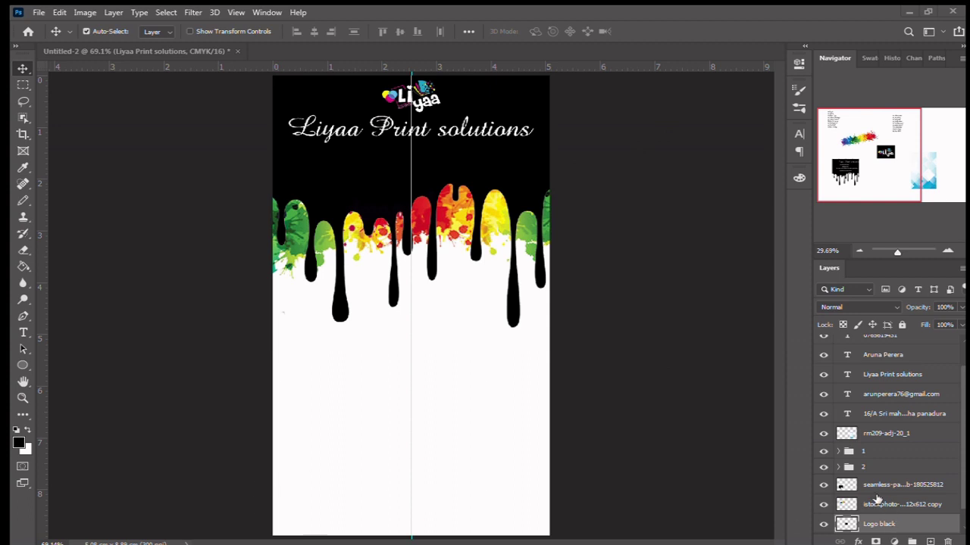
Step: Copy the contact name and phone number text layers from Untitled-1 into the flyer
scroll(876, 498, "up", 2)
left_click(888, 384)
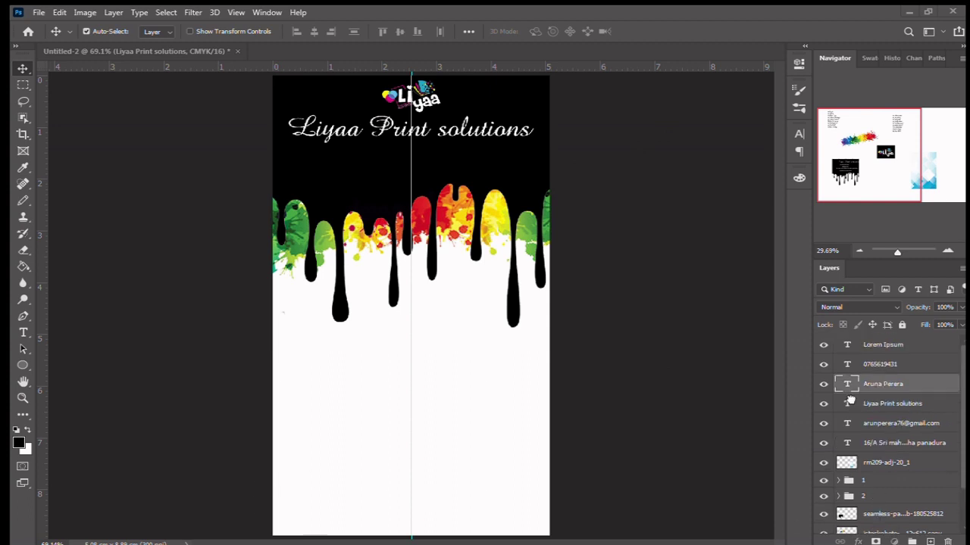
left_click_drag(413, 168, 415, 169)
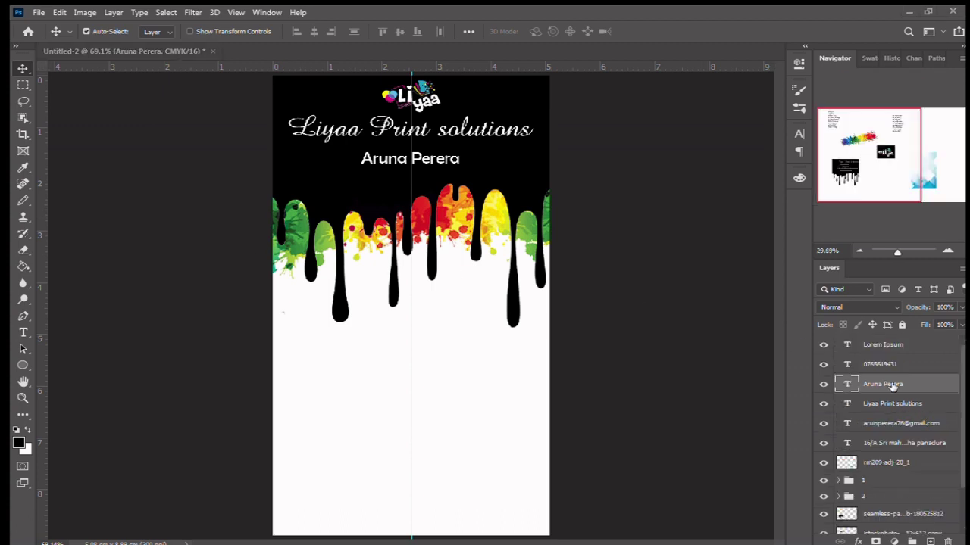
left_click_drag(888, 366, 421, 188)
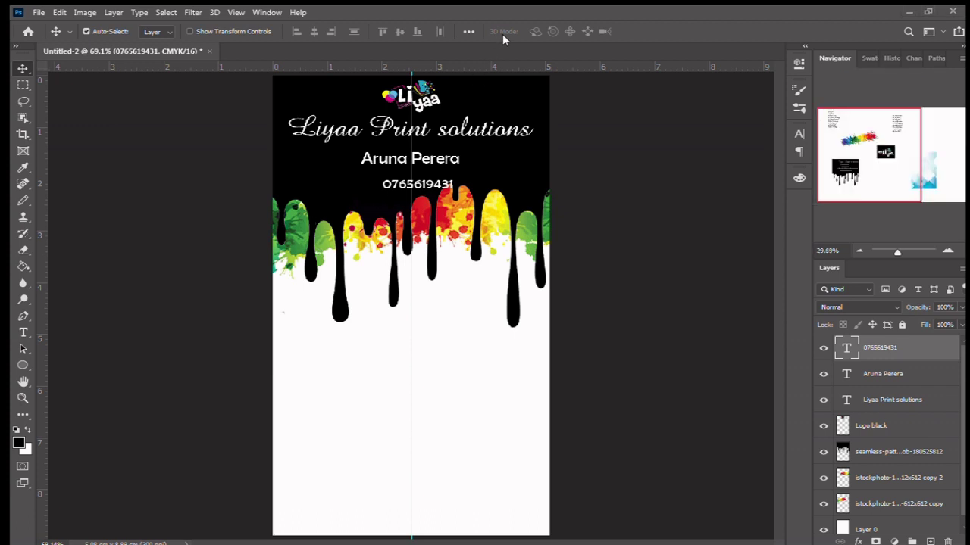
left_click_drag(508, 47, 374, 214)
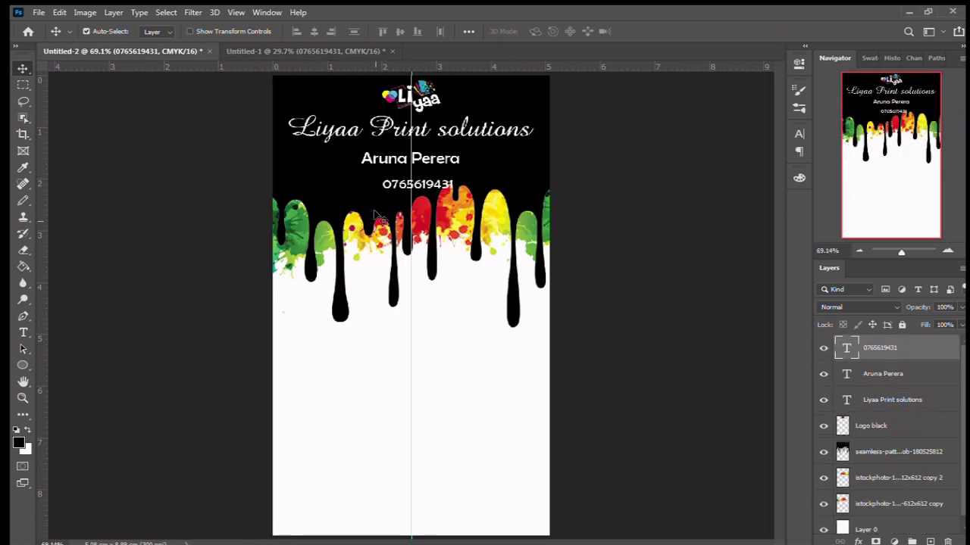
Step: Move the contact name up, closer beneath the title
left_click(390, 159)
key("ctrl+t")
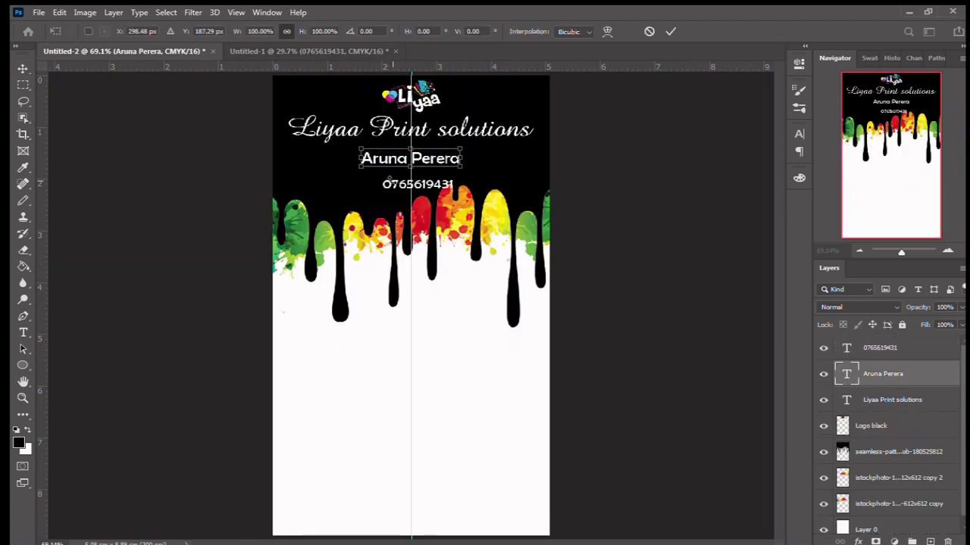
left_click_drag(390, 160, 391, 153)
key("Return")
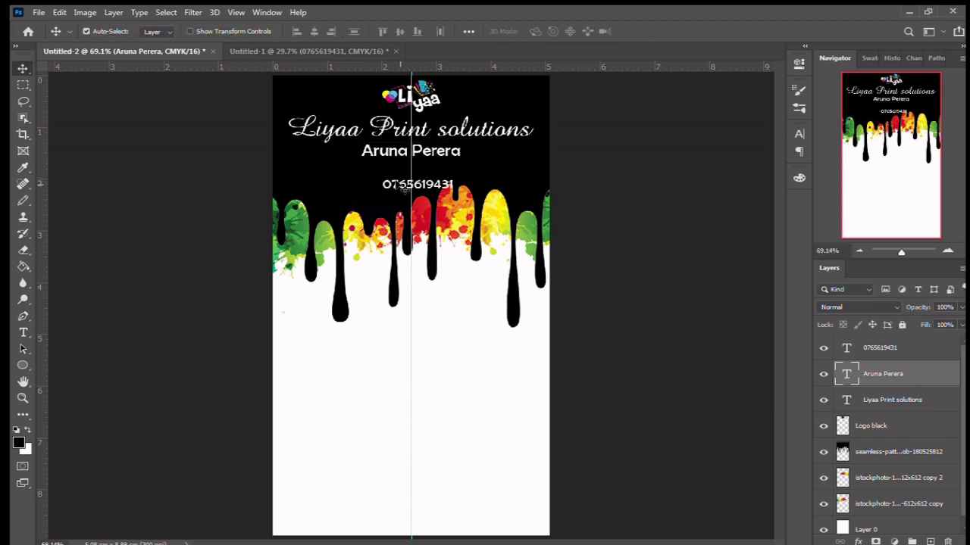
Step: Raise the phone number and centre it just under the contact name
left_click(393, 188)
key("ctrl+t")
left_click_drag(393, 187, 394, 184)
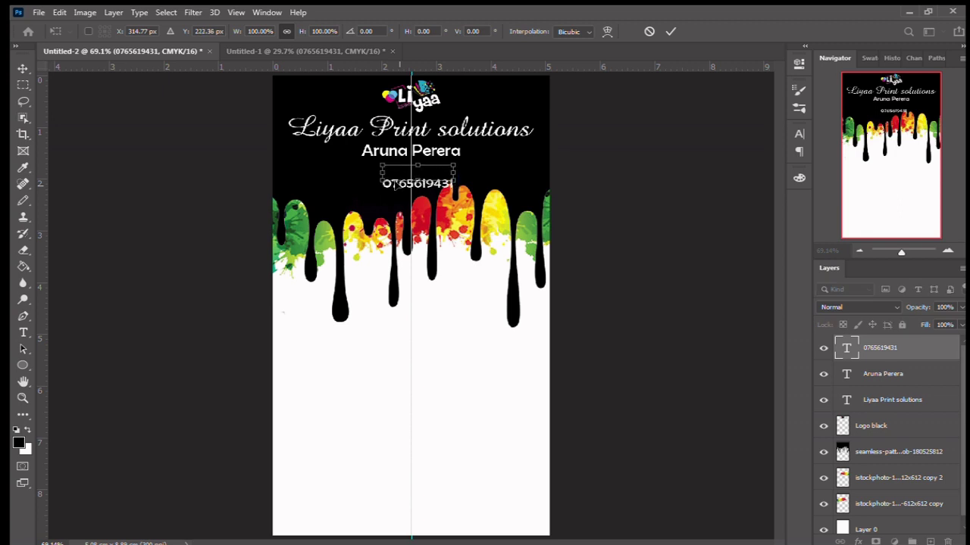
key("Left")
key("Left")
key("Left")
key("Left")
key("Left")
key("Left")
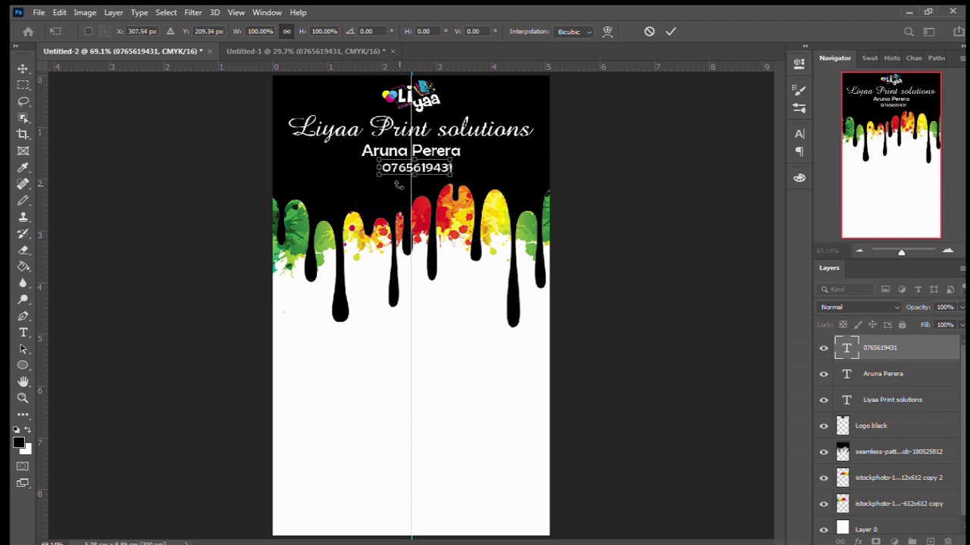
key("Left")
key("Left")
key("Left")
key("Left")
key("Left")
key("Left")
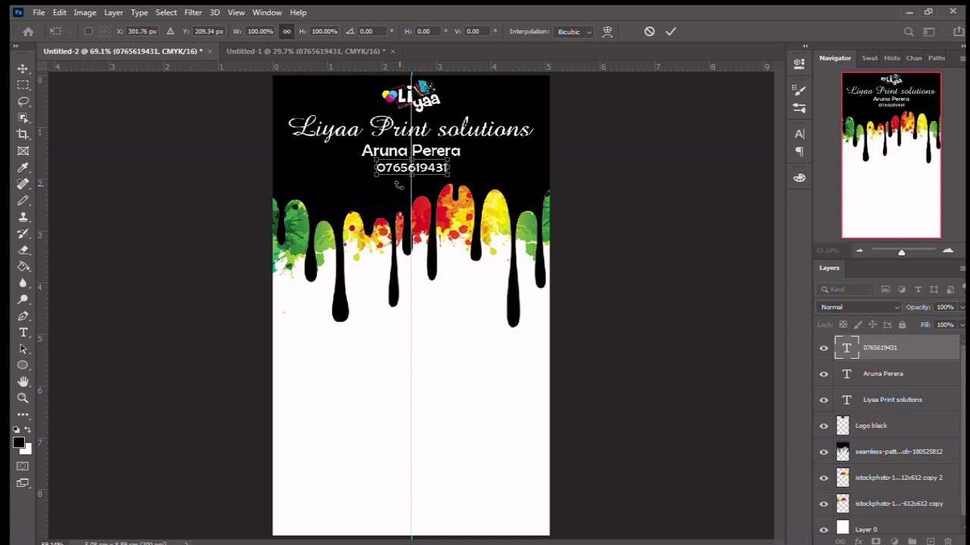
left_click_drag(399, 185, 400, 184)
key("Return")
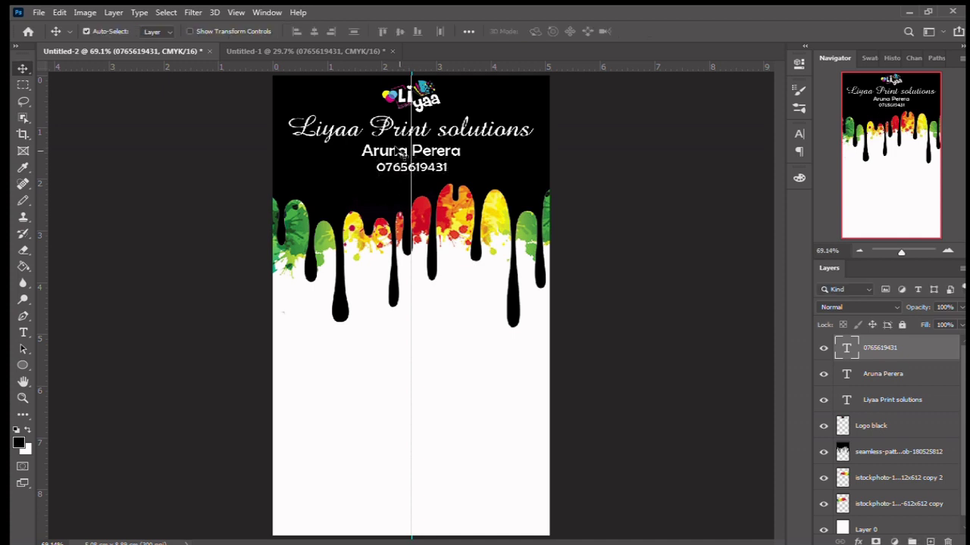
Step: Nudge the black seamless-pattern drip artwork down slightly
left_click_drag(355, 202, 356, 199)
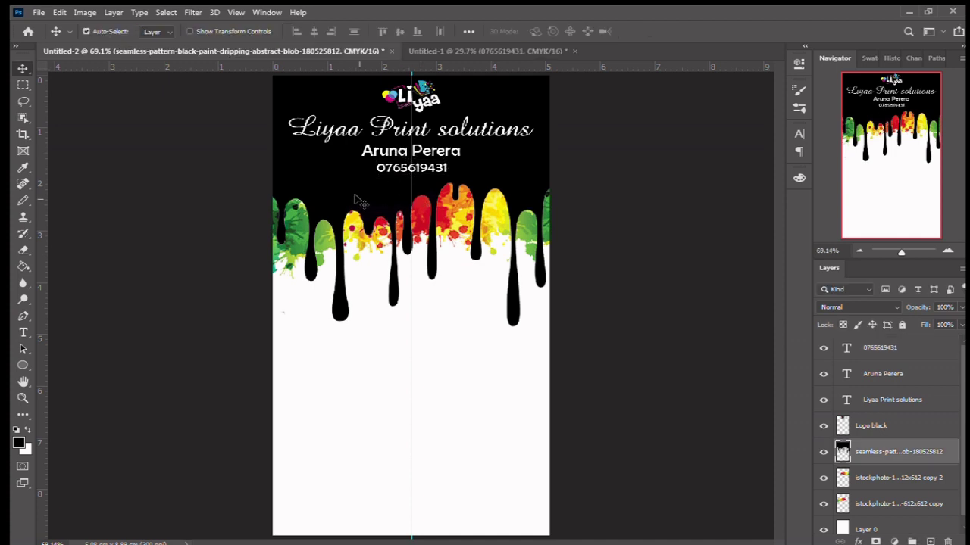
key("Down")
key("Down")
key("Down")
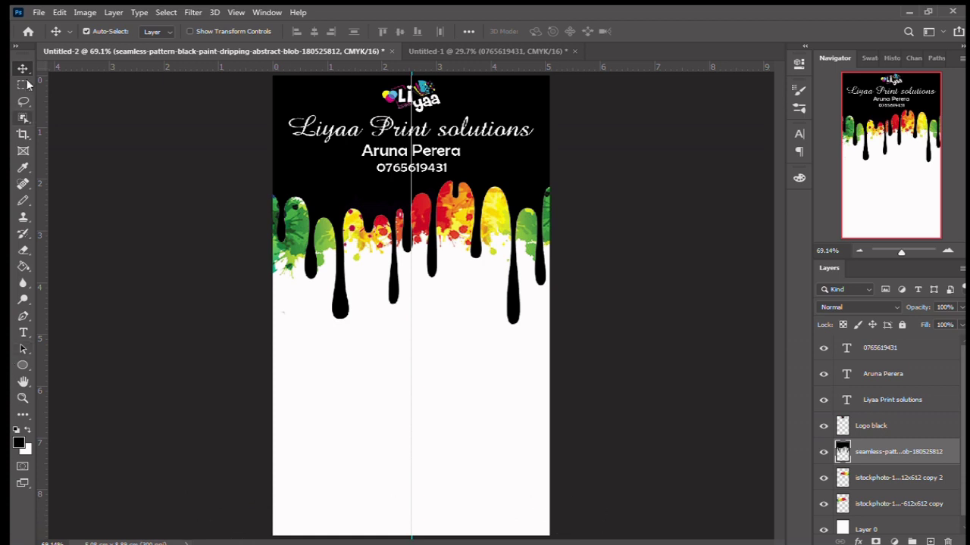
Step: Draw a rectangle across the full width of the flyer's bottom edge
left_click(23, 367)
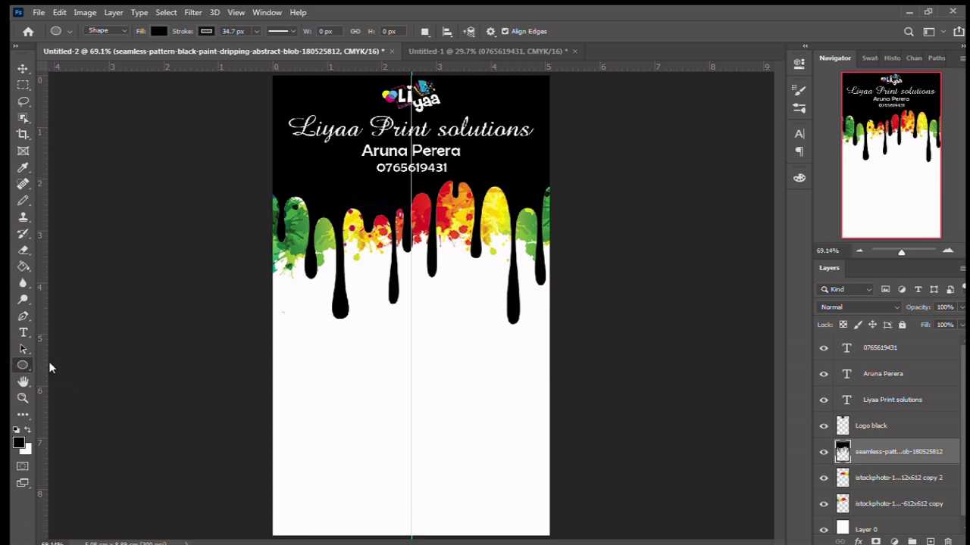
key("shift+u")
left_click_drag(263, 506, 567, 541)
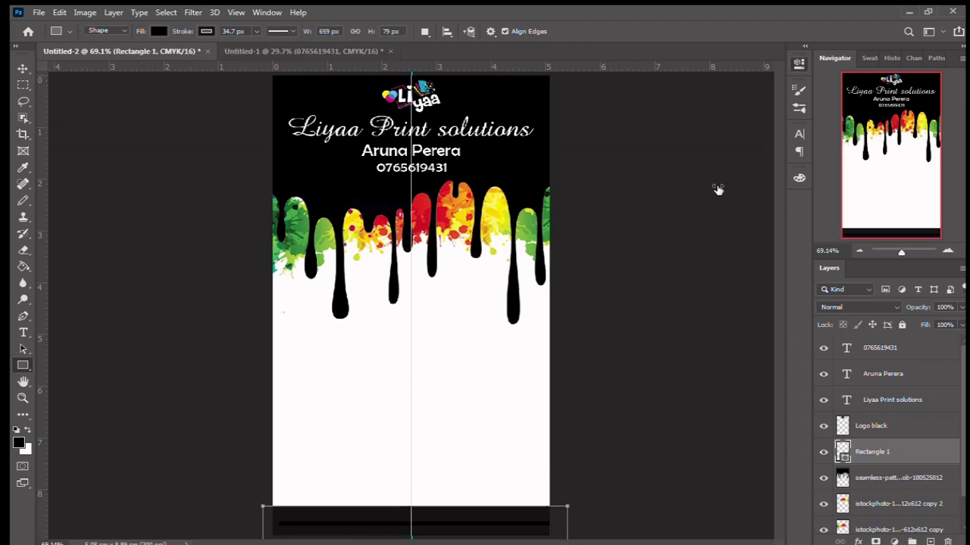
Step: Fill the bottom rectangle solid black with the Paint Bucket
left_click(23, 68)
left_click(23, 266)
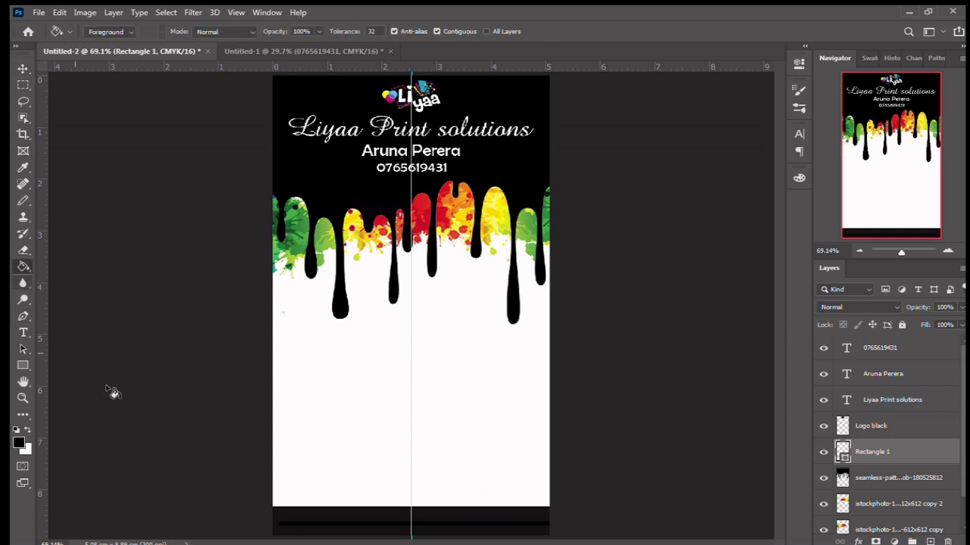
left_click(329, 522)
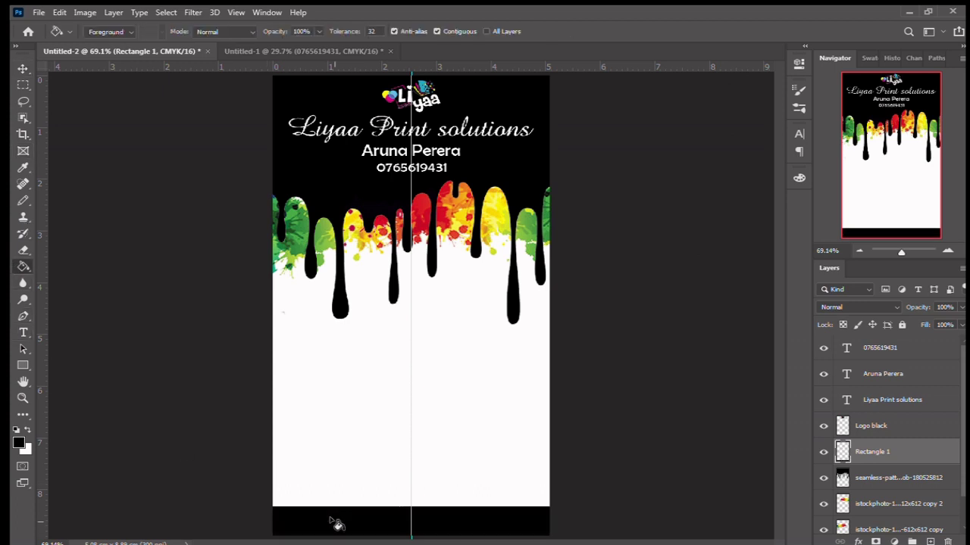
left_click(22, 68)
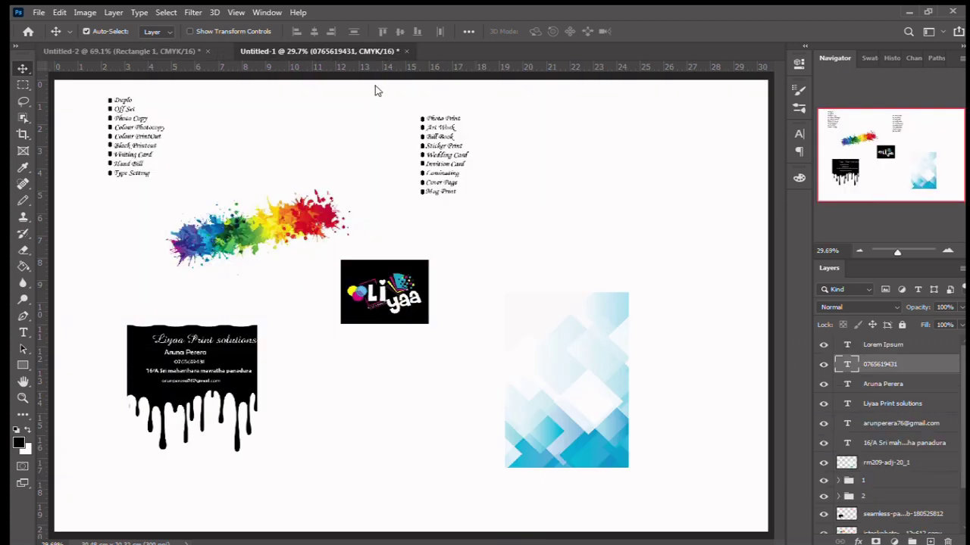
left_click_drag(339, 51, 594, 121)
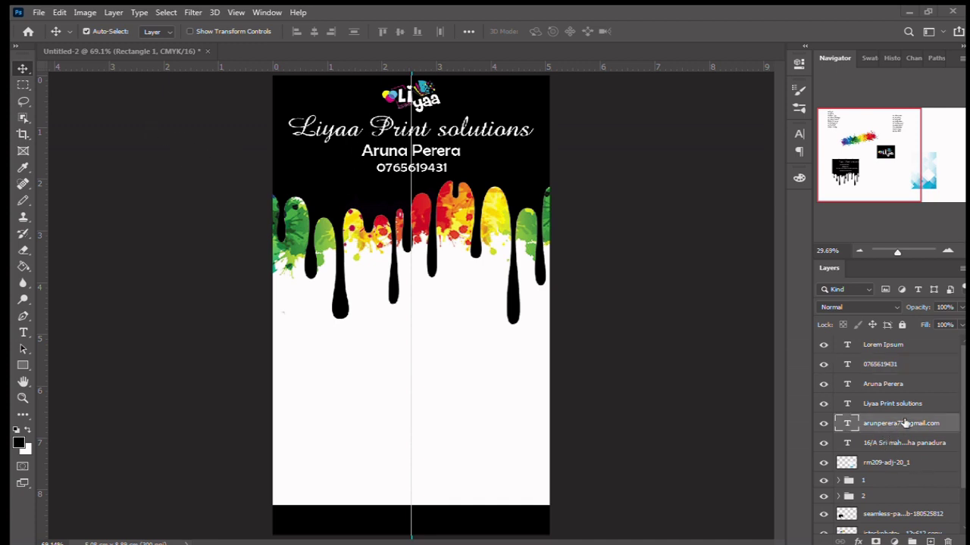
Step: Bring the e-mail and address text layers from Untitled-1 into the flyer's bottom bar
left_click_drag(896, 426, 898, 473)
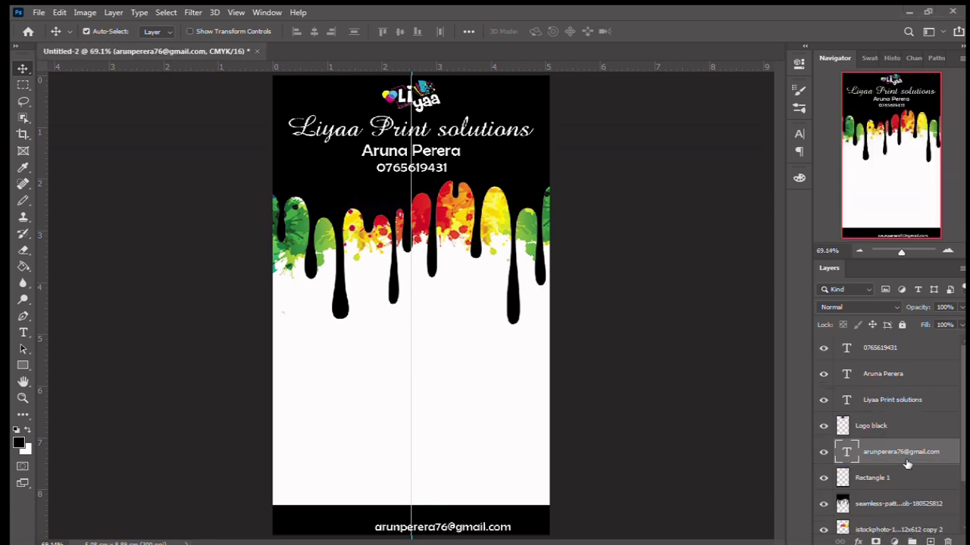
left_click(888, 403)
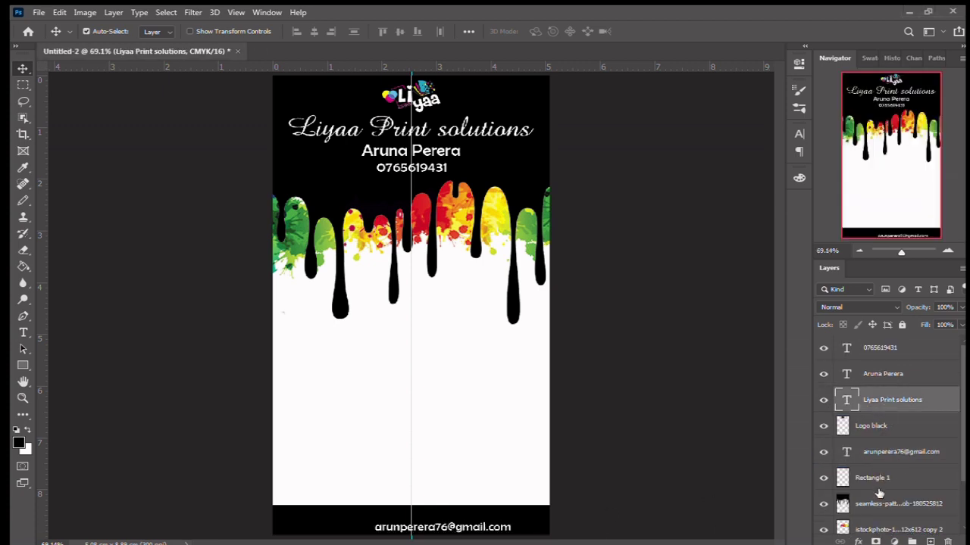
scroll(880, 491, "down", 2)
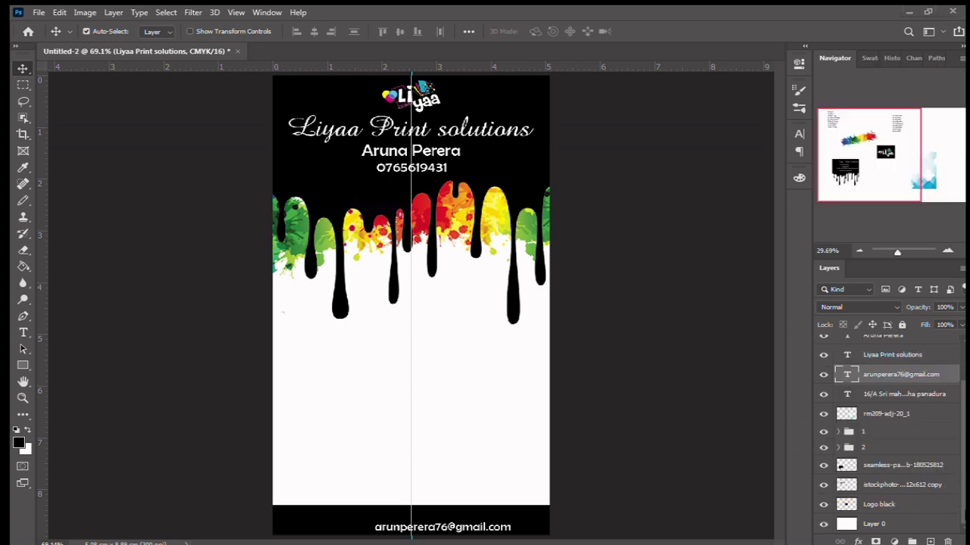
left_click(897, 395)
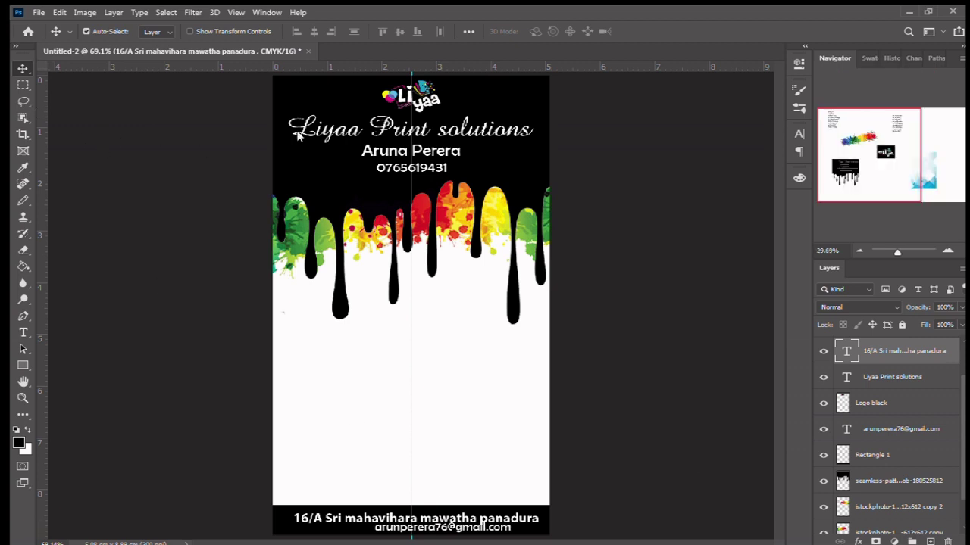
left_click(428, 50)
left_click(214, 50)
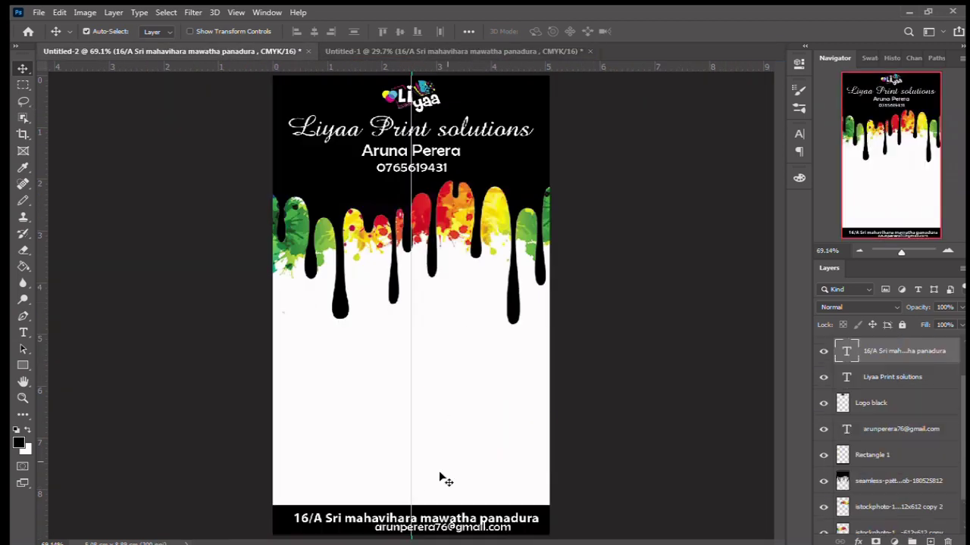
Step: Reposition the address line lower inside the black bottom bar
key("ctrl+t")
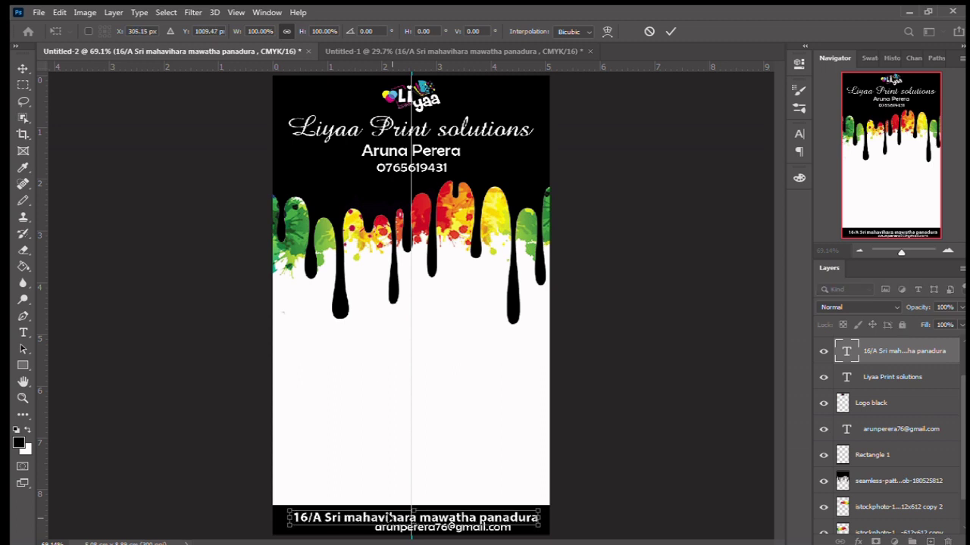
left_click_drag(390, 516, 387, 533)
key("Return")
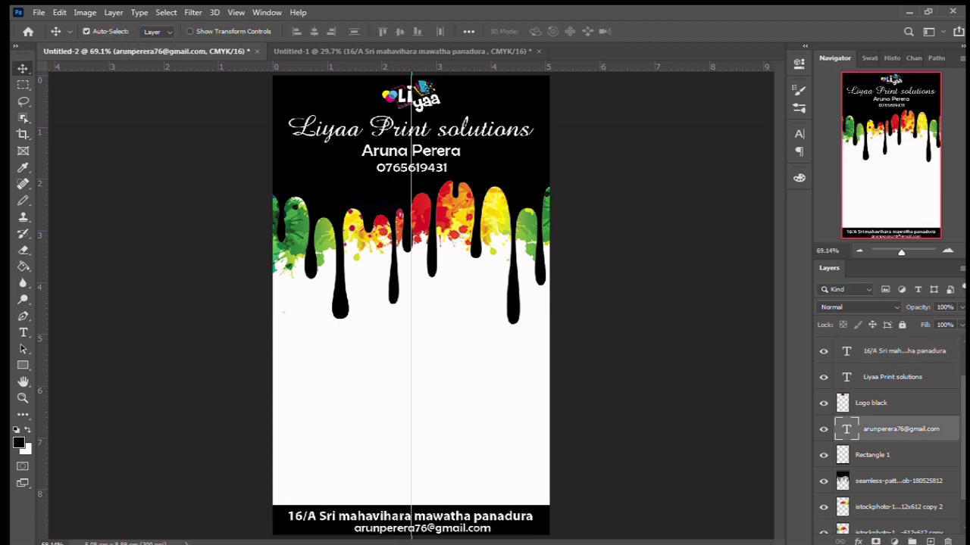
Step: Nudge the e-mail line left and down to centre it, then close Untitled-1
key("ctrl+t")
key("Left")
key("Left")
key("Left")
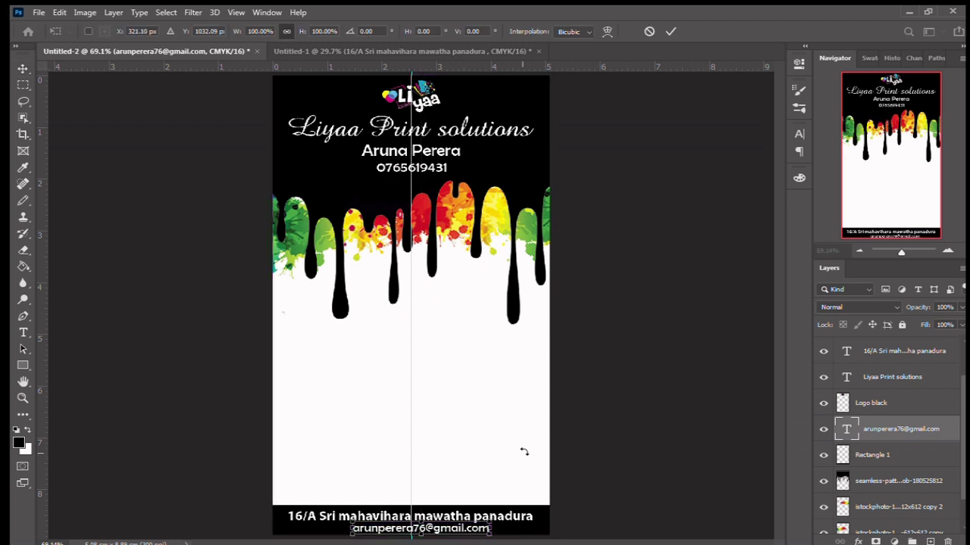
key("Left")
key("Left")
key("Left")
key("Left")
key("Left")
key("Left")
key("Left")
key("Left")
key("Left")
key("Left")
key("Left")
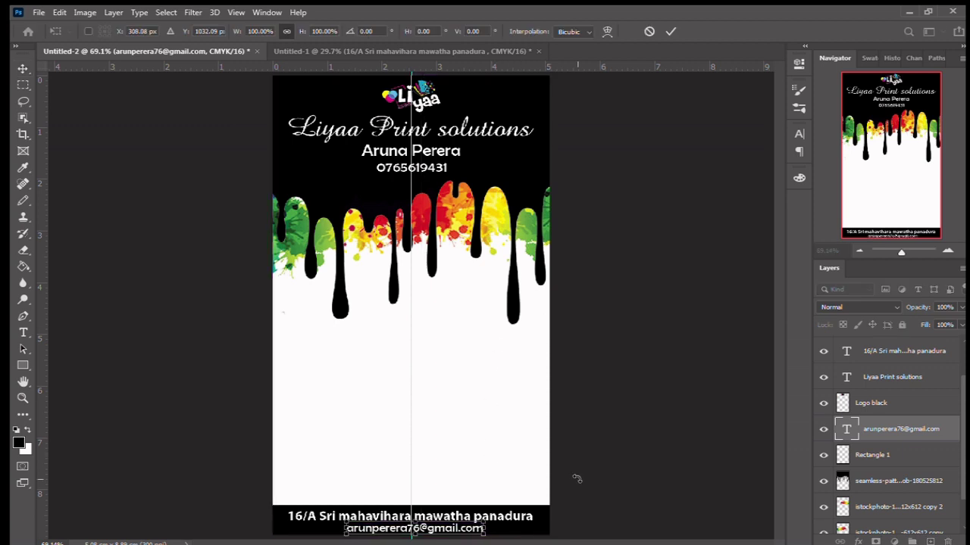
key("Left")
key("Left")
key("Left")
key("Left")
key("Left")
key("Down")
key("Down")
key("Down")
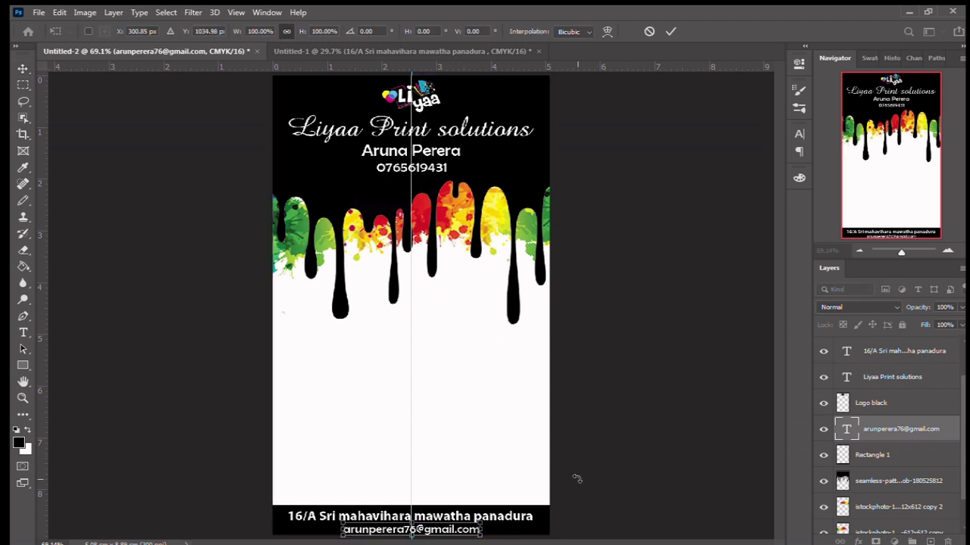
key("Return")
key("Left")
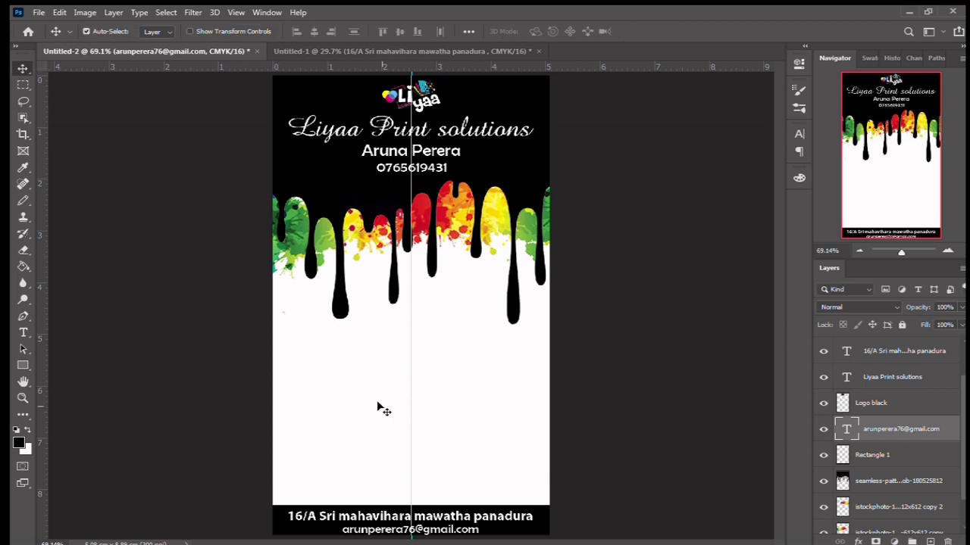
left_click(403, 50)
key("ctrl+w")
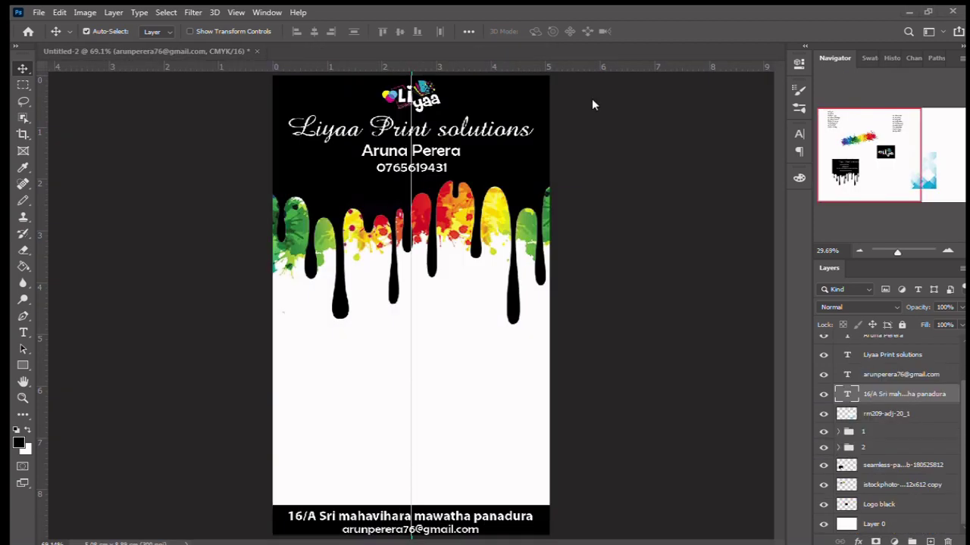
Step: Place rm209-adj-20_1 below both istockphoto copies and shift it down over the white band
key("alt+bracketleft")
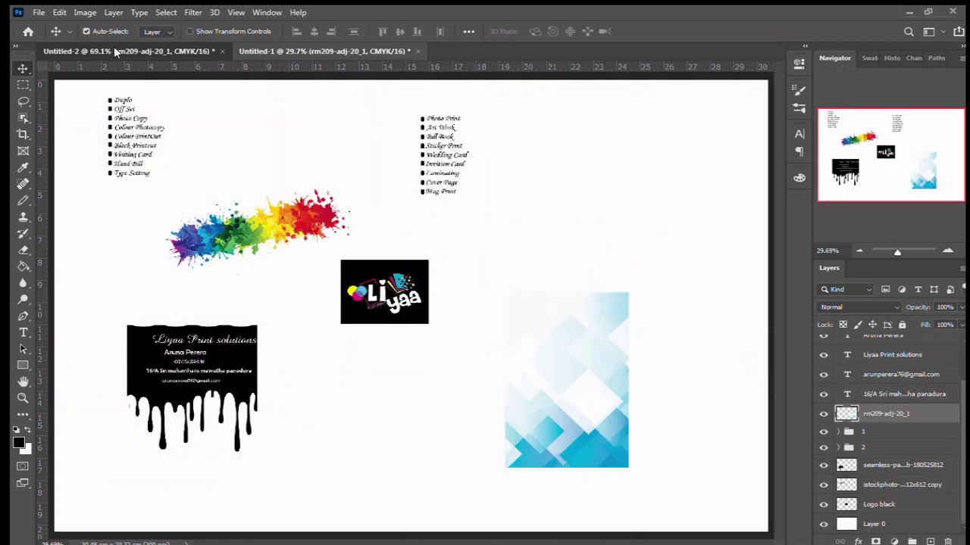
left_click(114, 50)
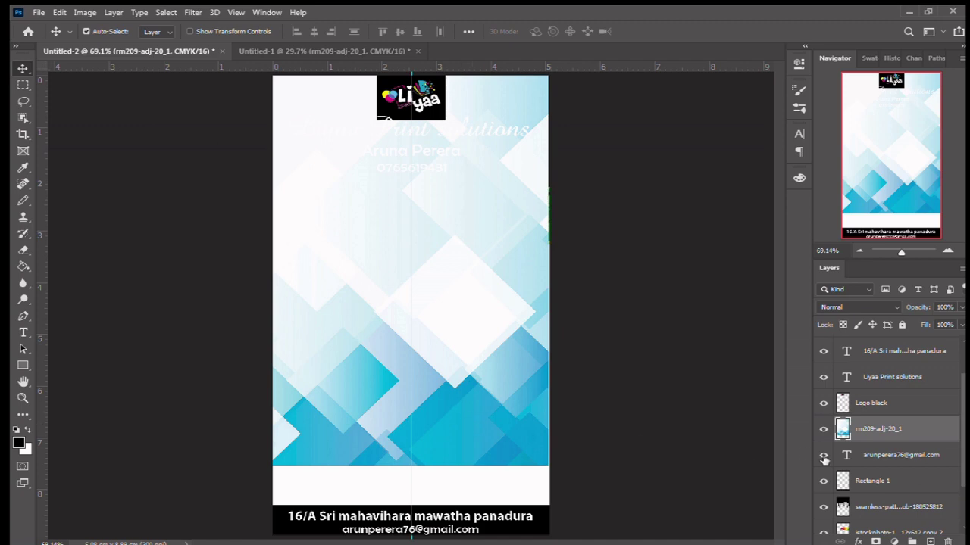
scroll(887, 461, "down", 2)
left_click_drag(896, 371, 895, 482)
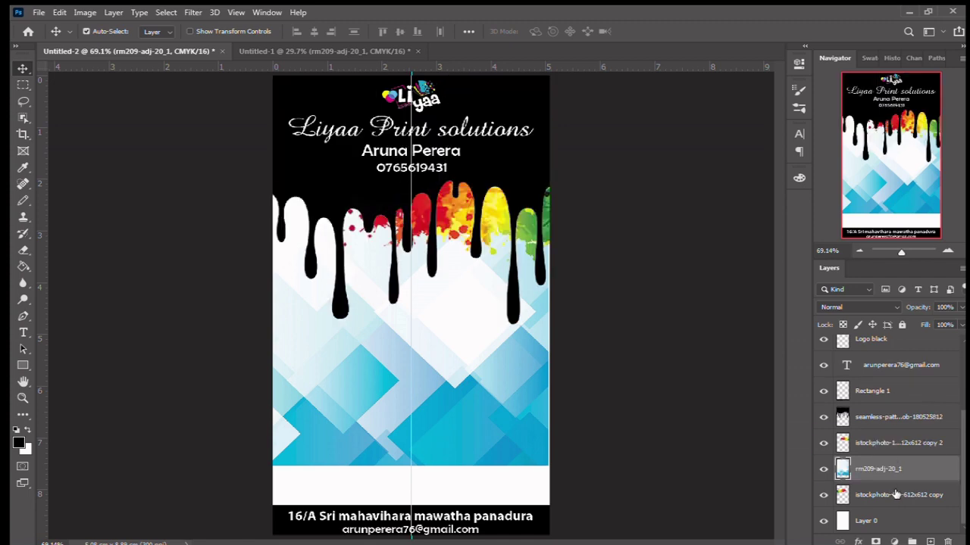
left_click_drag(886, 469, 885, 509)
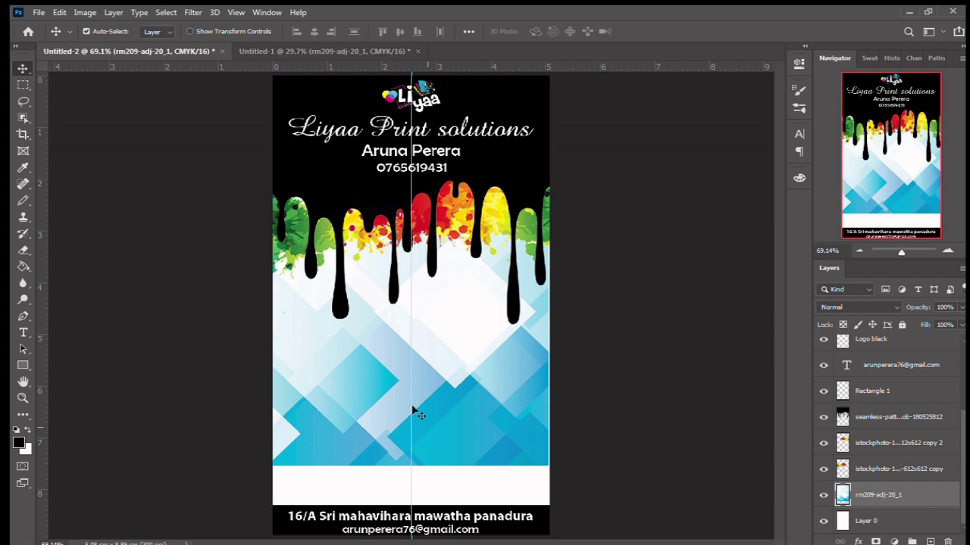
left_click_drag(447, 381, 445, 429)
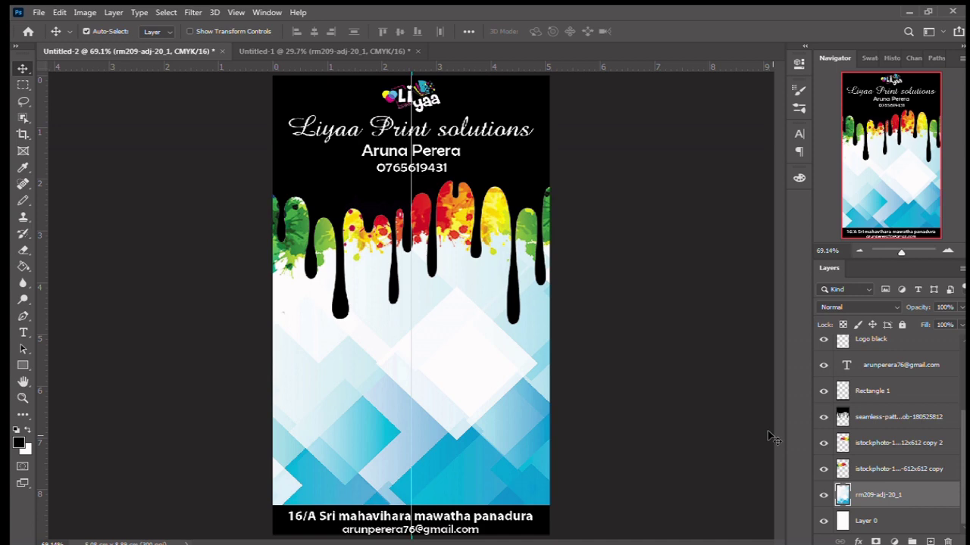
left_click(340, 51)
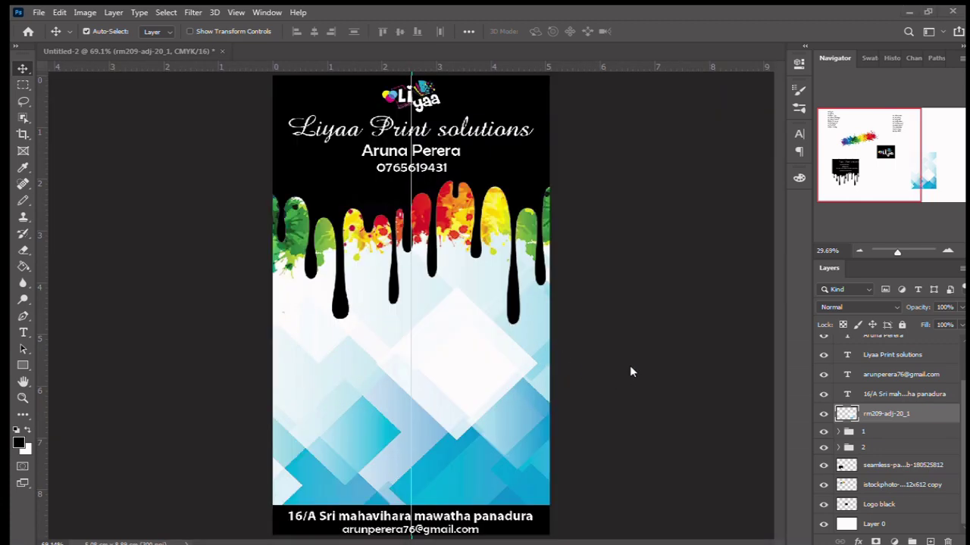
Step: Drop groups 1 and 2 onto the flyer as left and right service-list columns
left_click(877, 433)
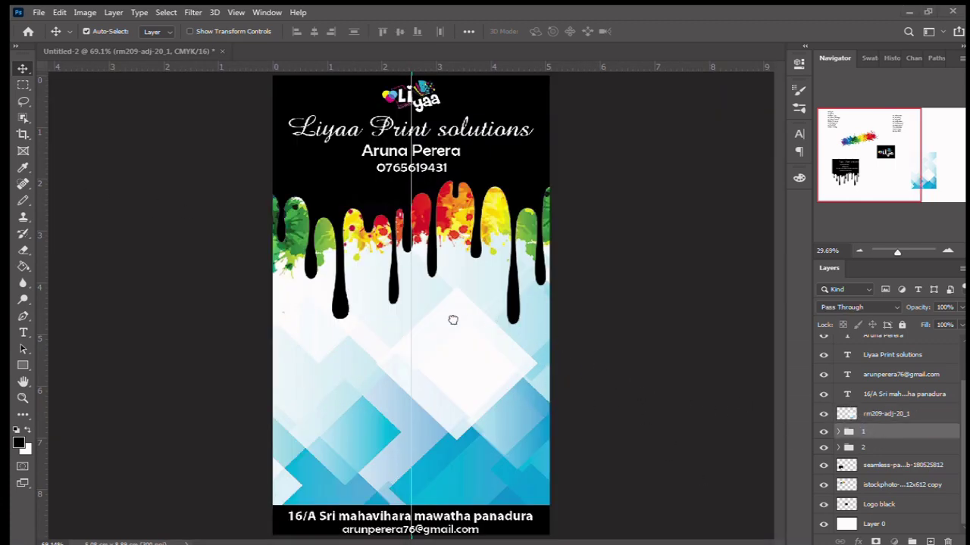
left_click_drag(453, 320, 469, 325)
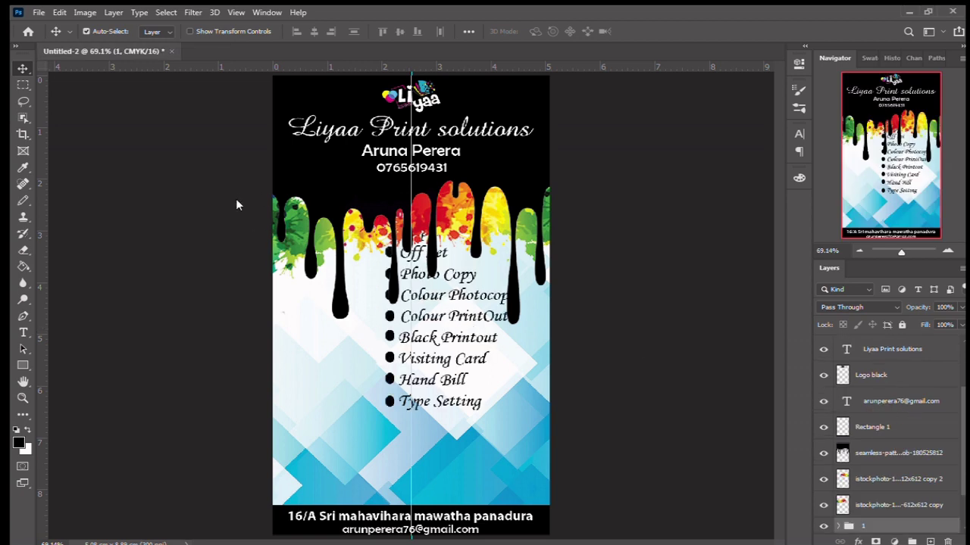
left_click(864, 451)
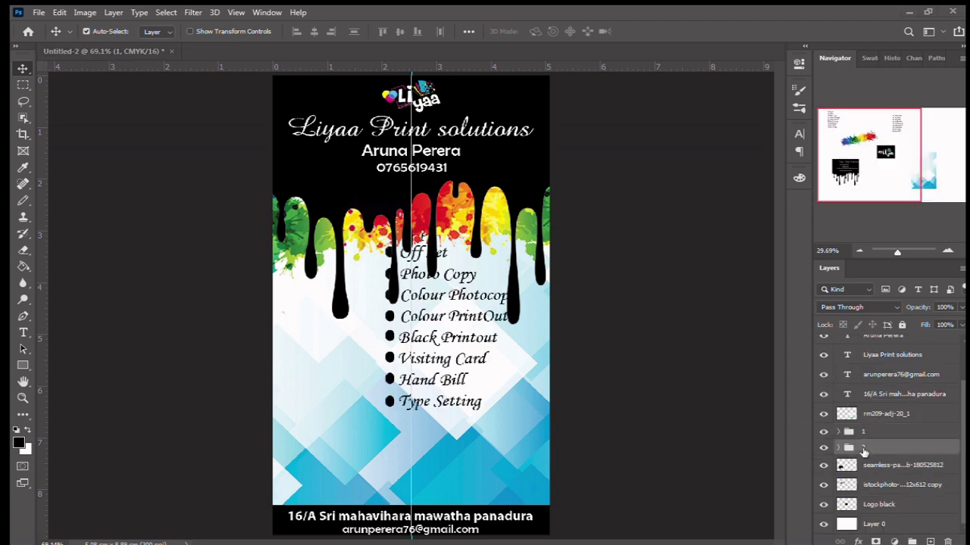
left_click_drag(860, 449, 508, 453)
mouse_move(491, 454)
left_mouse_down()
mouse_move(408, 53)
mouse_move(580, 407)
left_mouse_up()
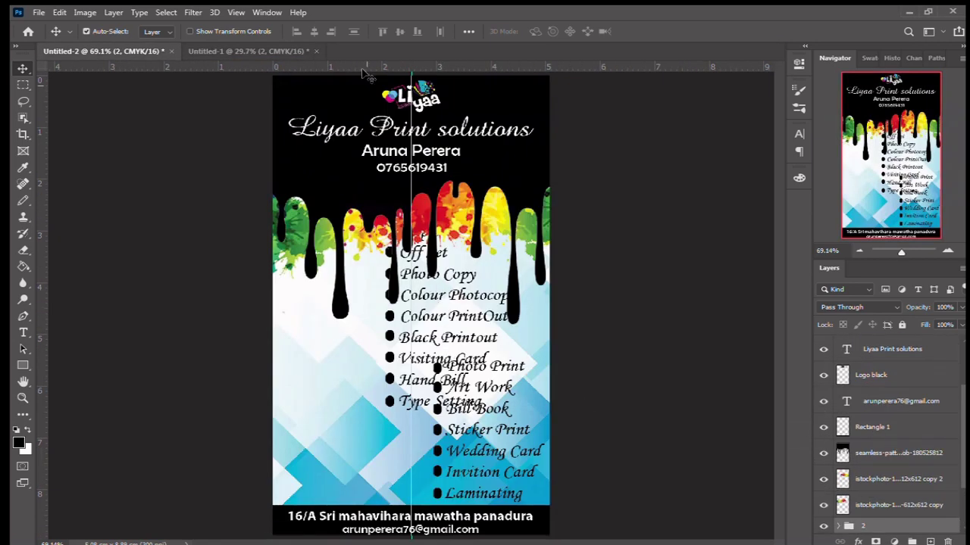
scroll(918, 422, "up", 2)
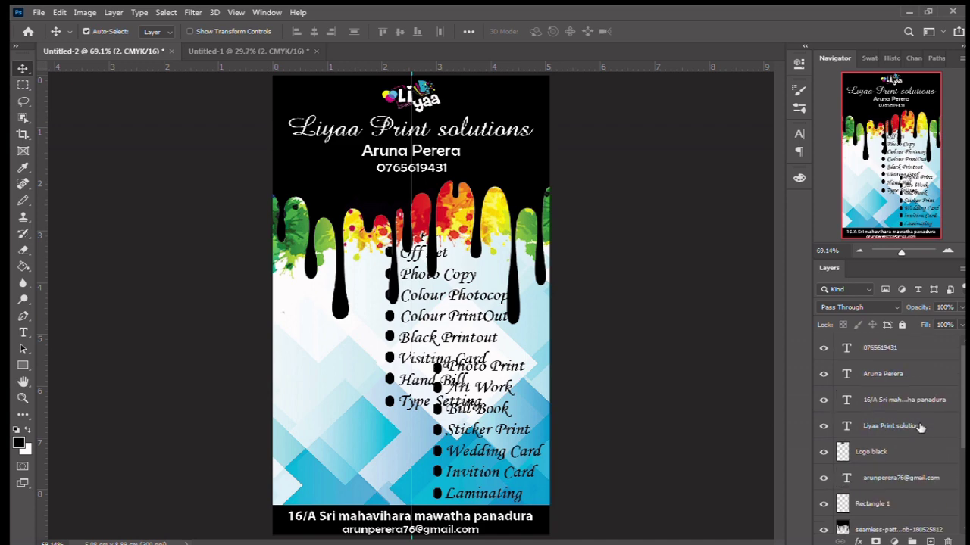
scroll(909, 439, "down", 3)
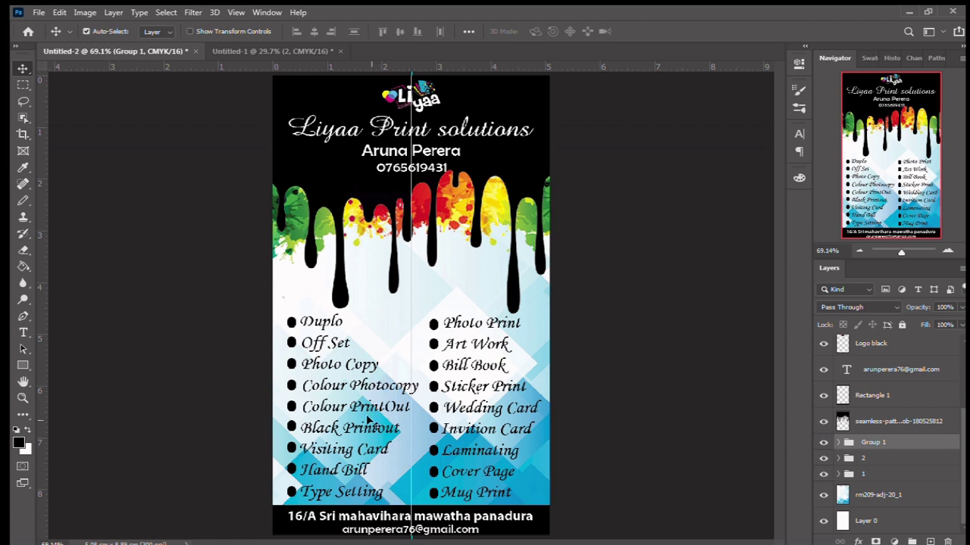
left_click(704, 432)
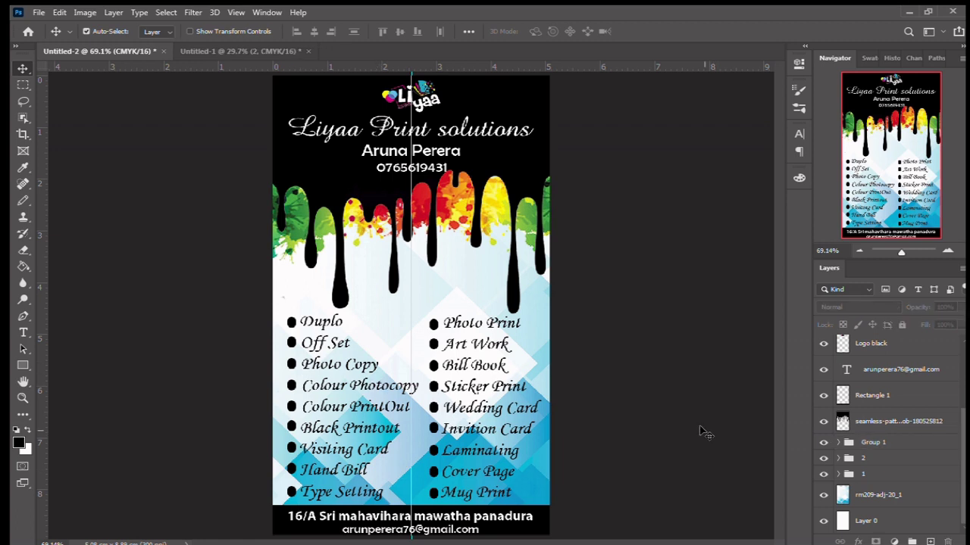